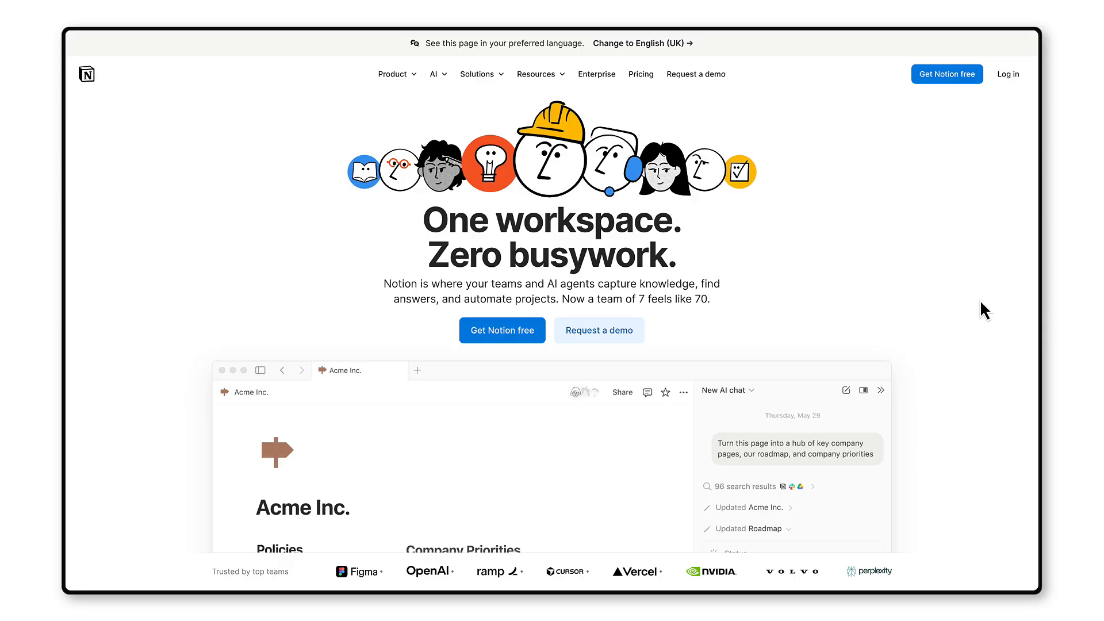
- Open the Mac & Windows download from the Notion site's footer, and log in to the desktop app with Google
scroll(981, 303, "down", 20)
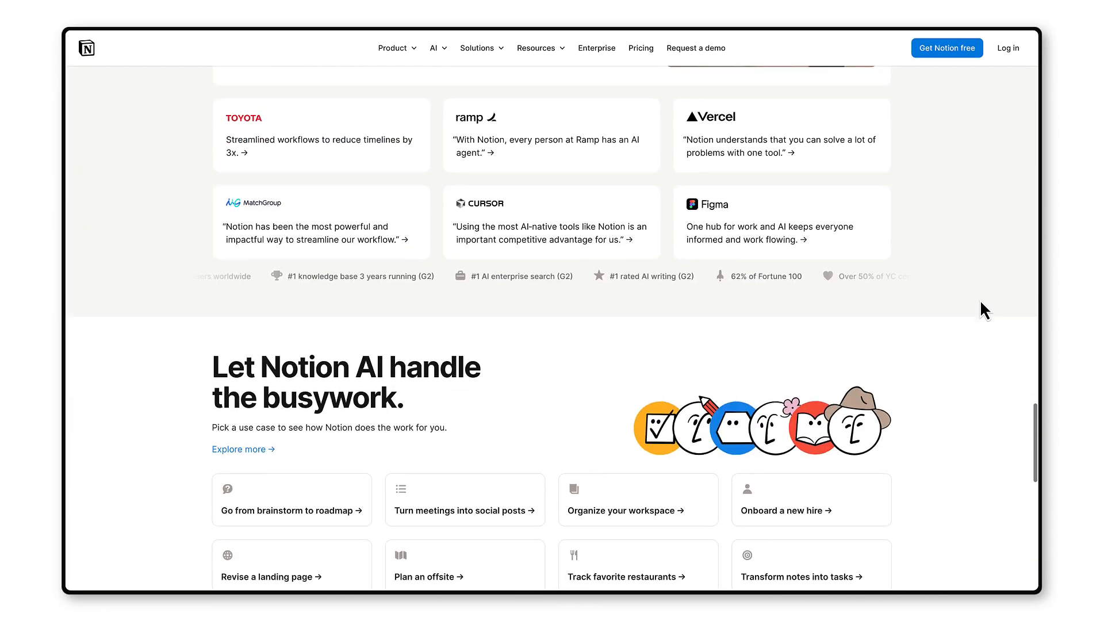
scroll(980, 303, "down", 15)
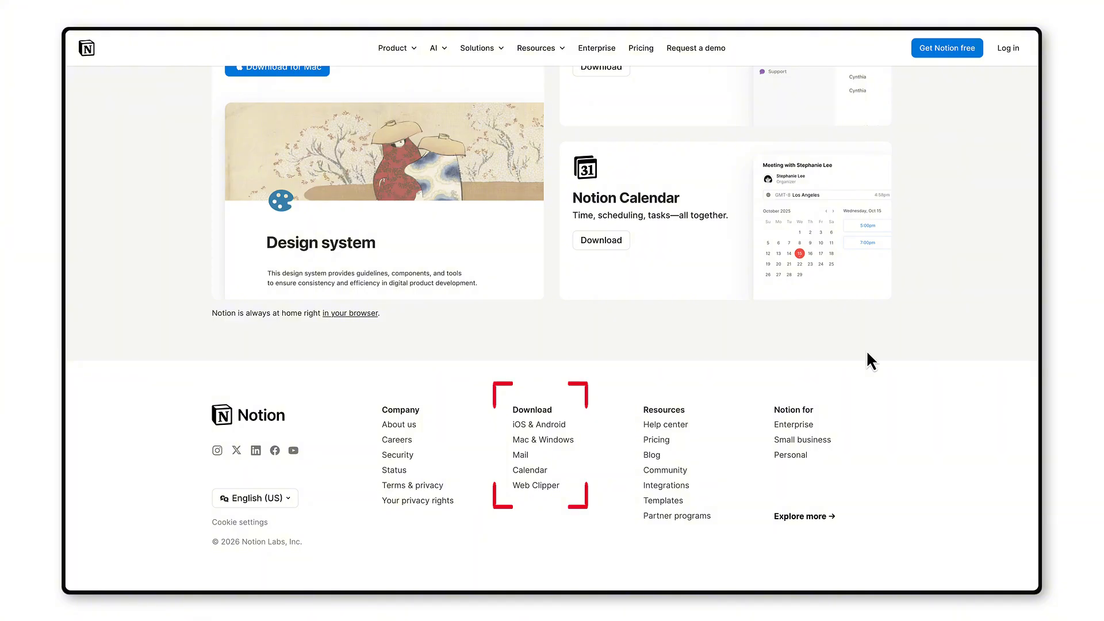
left_click(567, 441)
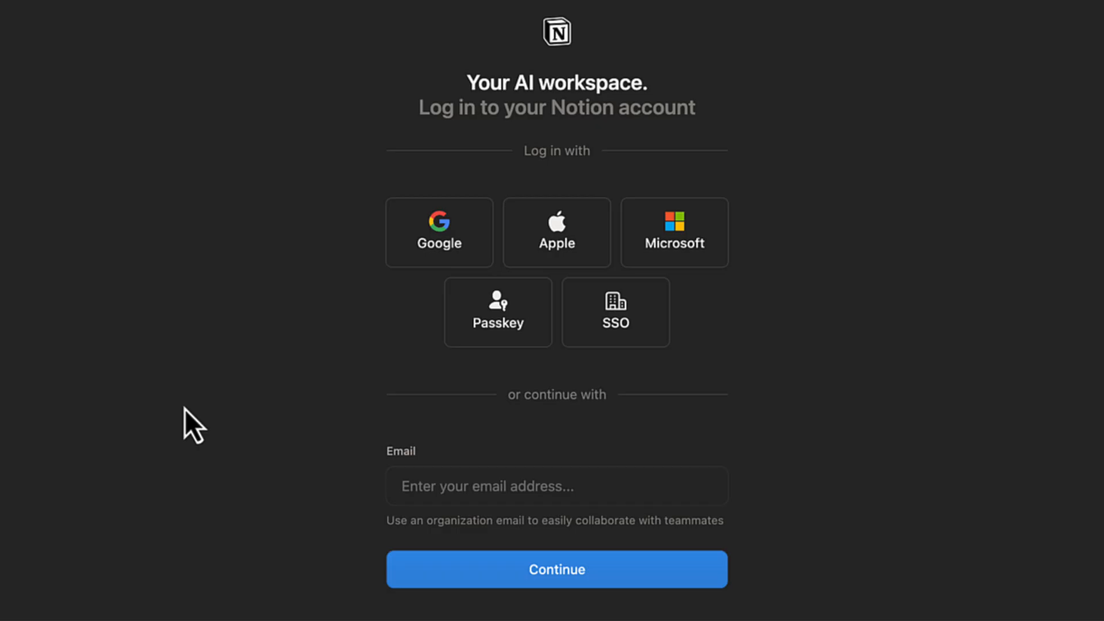
left_click(428, 247)
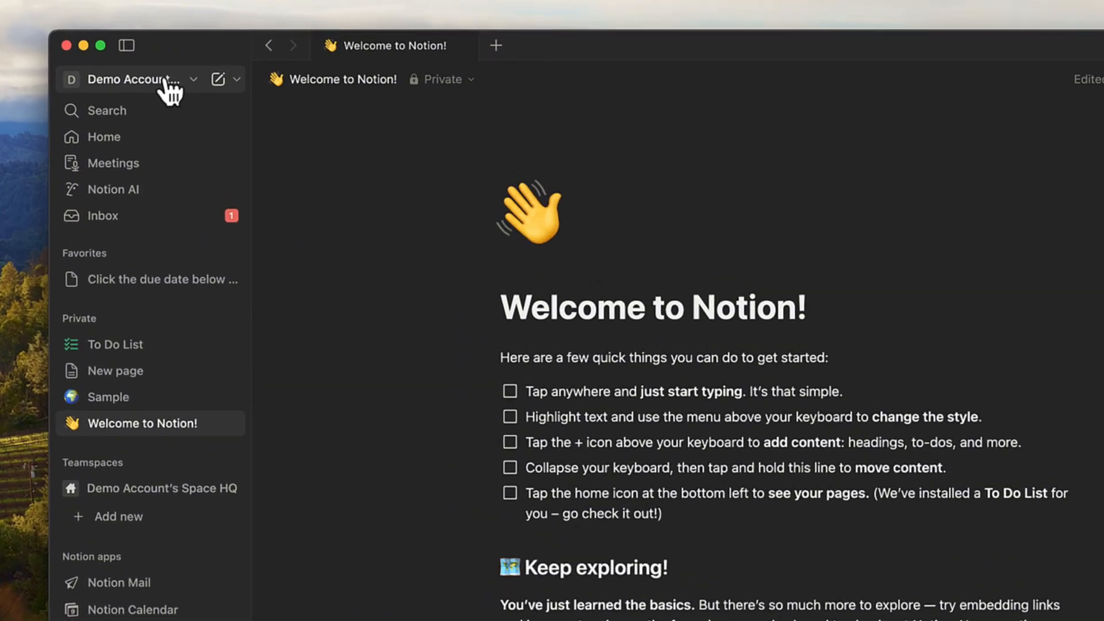
- Look over the workspace account options and the Home page down to its featured templates
left_click(180, 91)
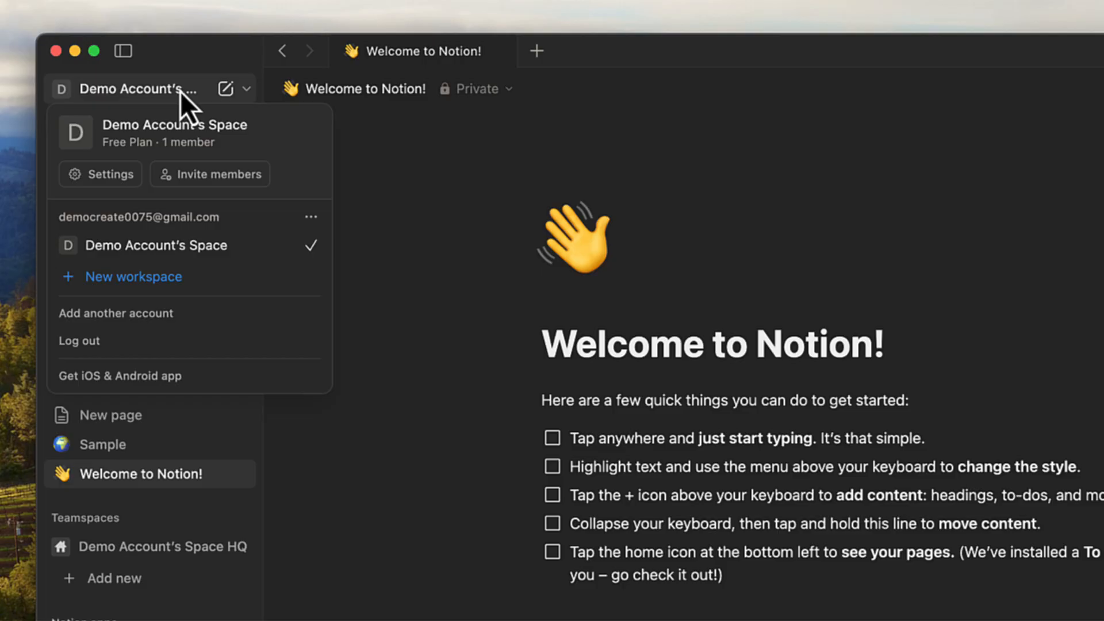
left_click(180, 91)
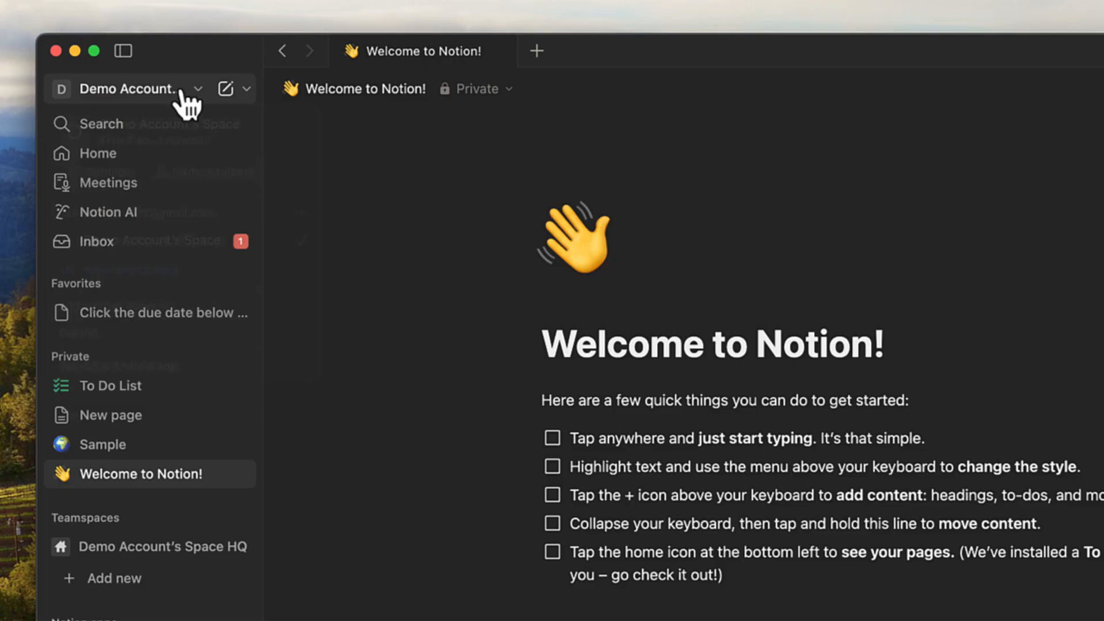
left_click(144, 158)
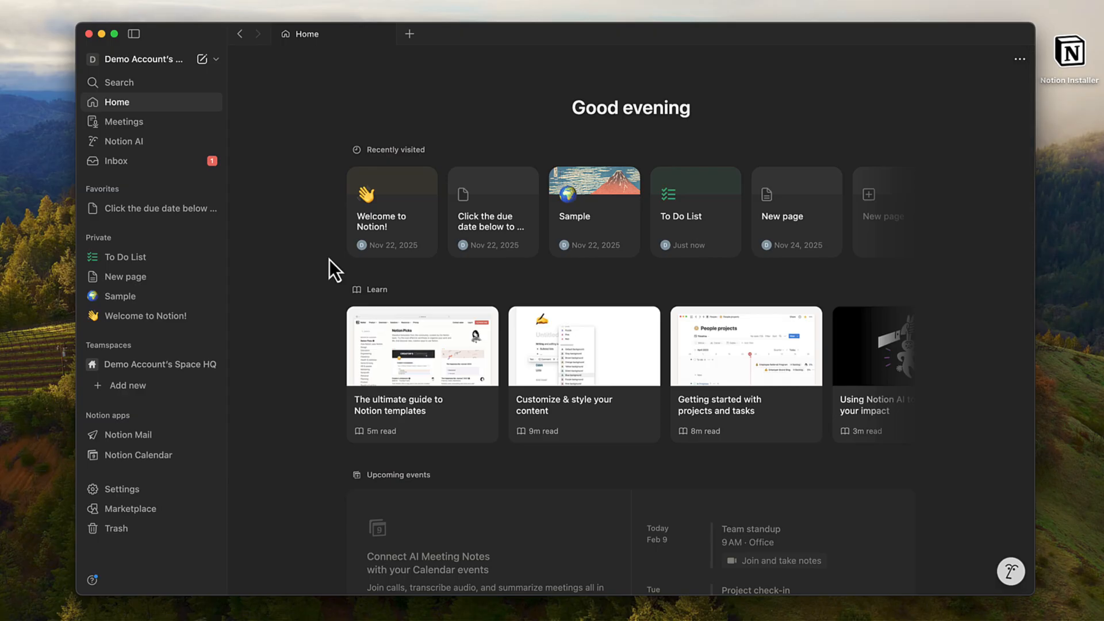
scroll(328, 260, "down", 10)
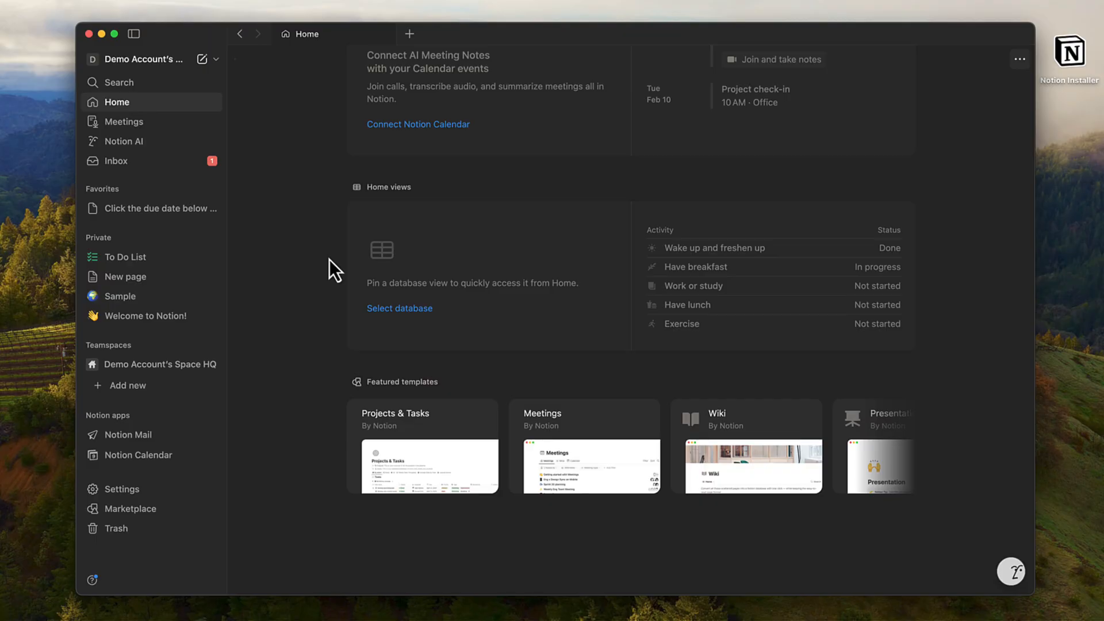
- Open the Meetings page, view the offer to connect a calendar for upcoming meetings, and dismiss it
left_click(175, 121)
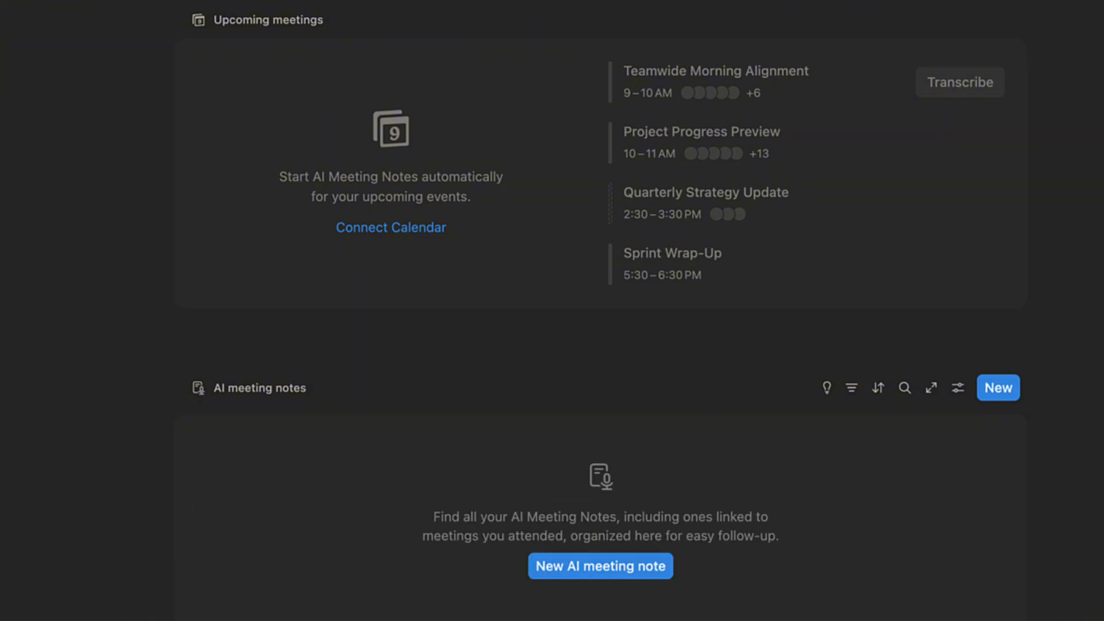
left_click(403, 232)
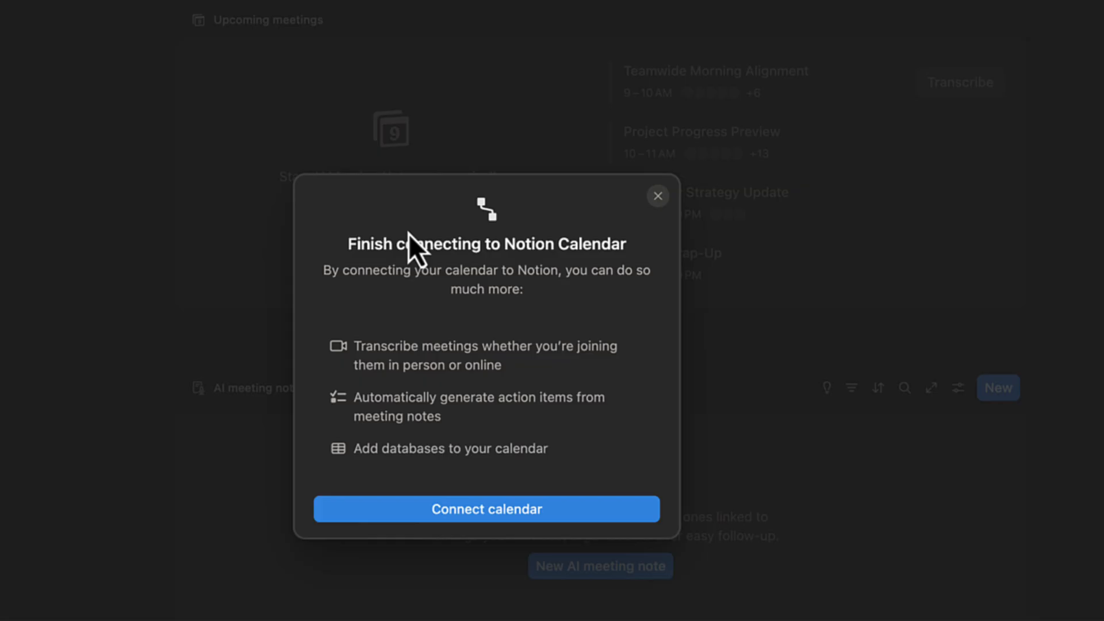
left_click(523, 512)
left_click(658, 196)
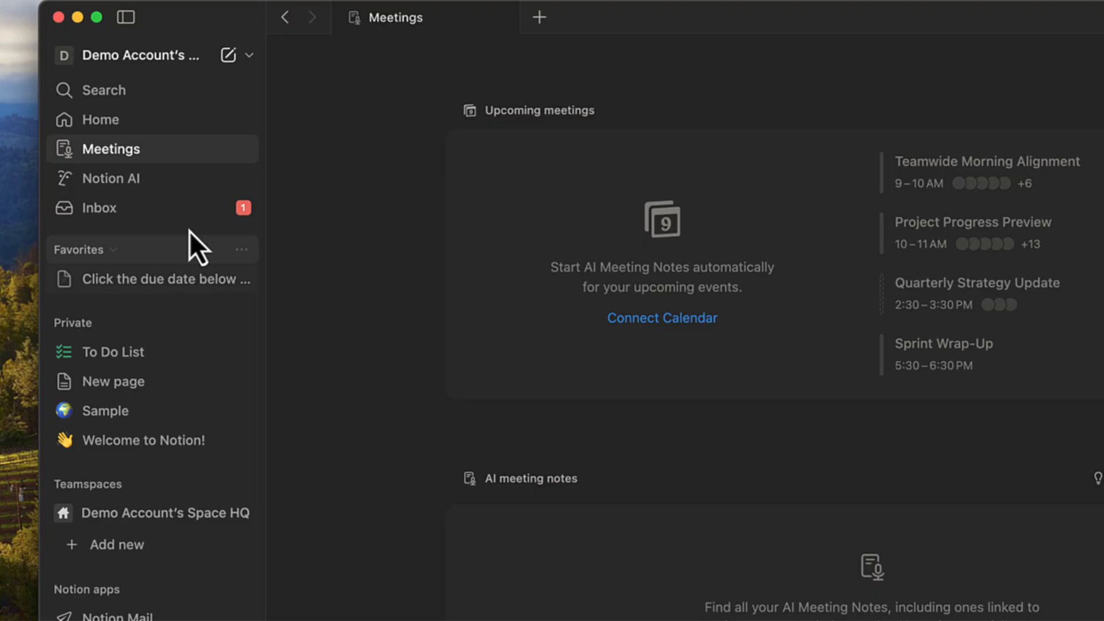
- Have Notion AI create a task tracker from its suggested prompt and open the new tracker
left_click(149, 179)
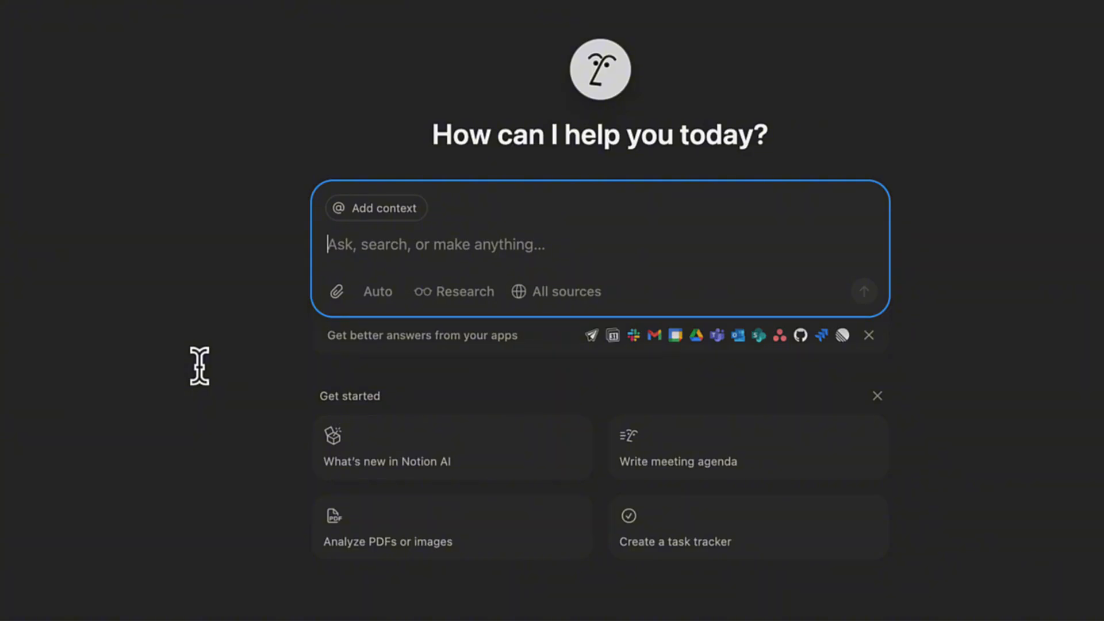
left_click(165, 292)
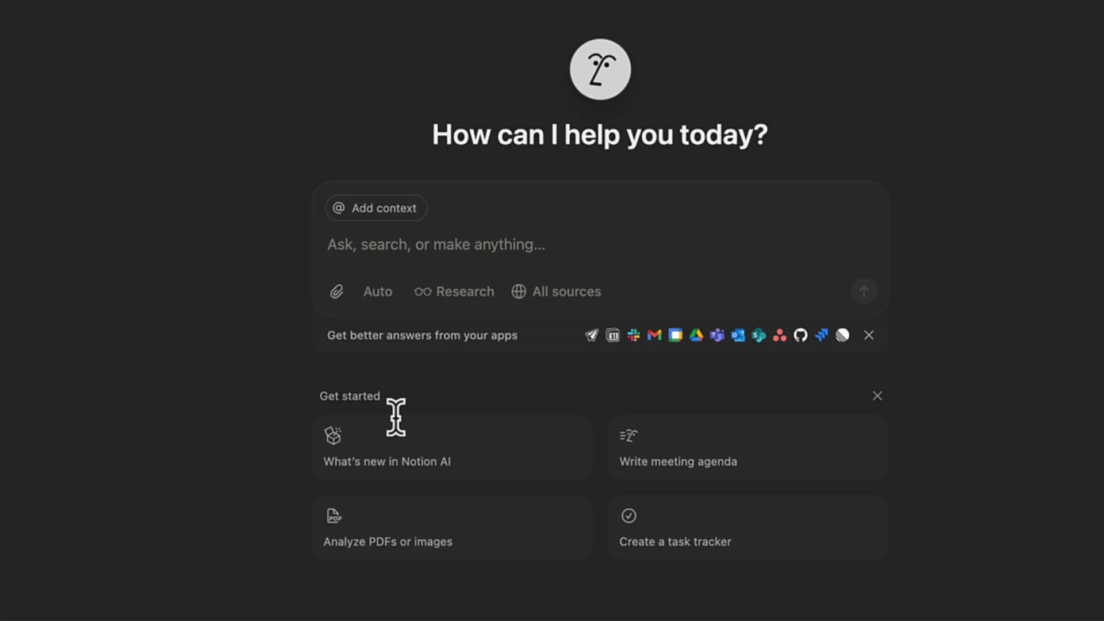
left_click(753, 522)
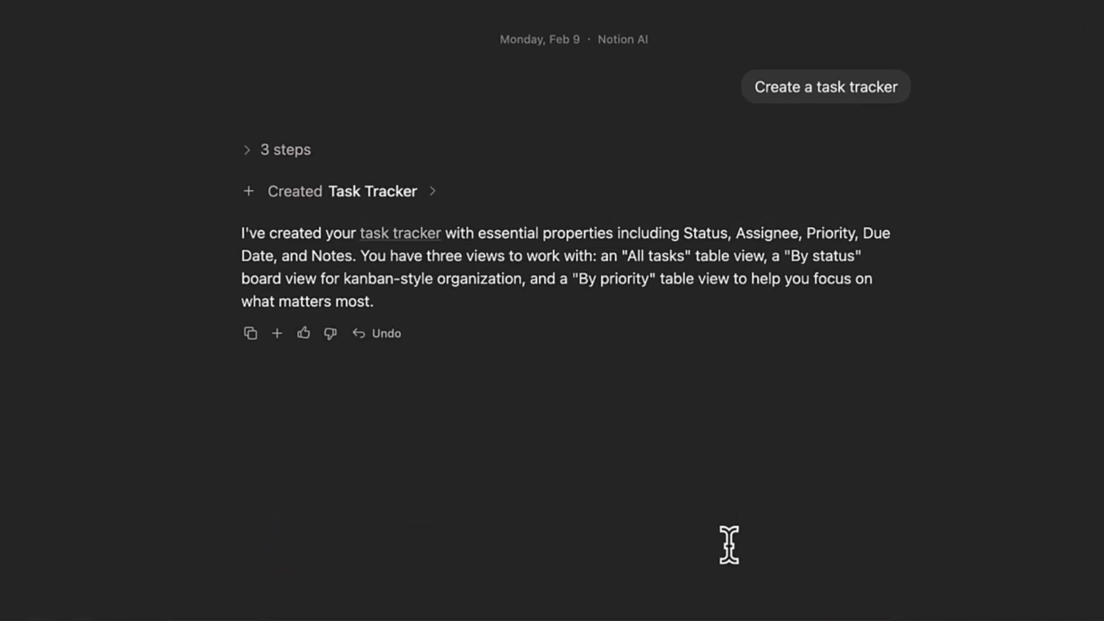
left_click(428, 234)
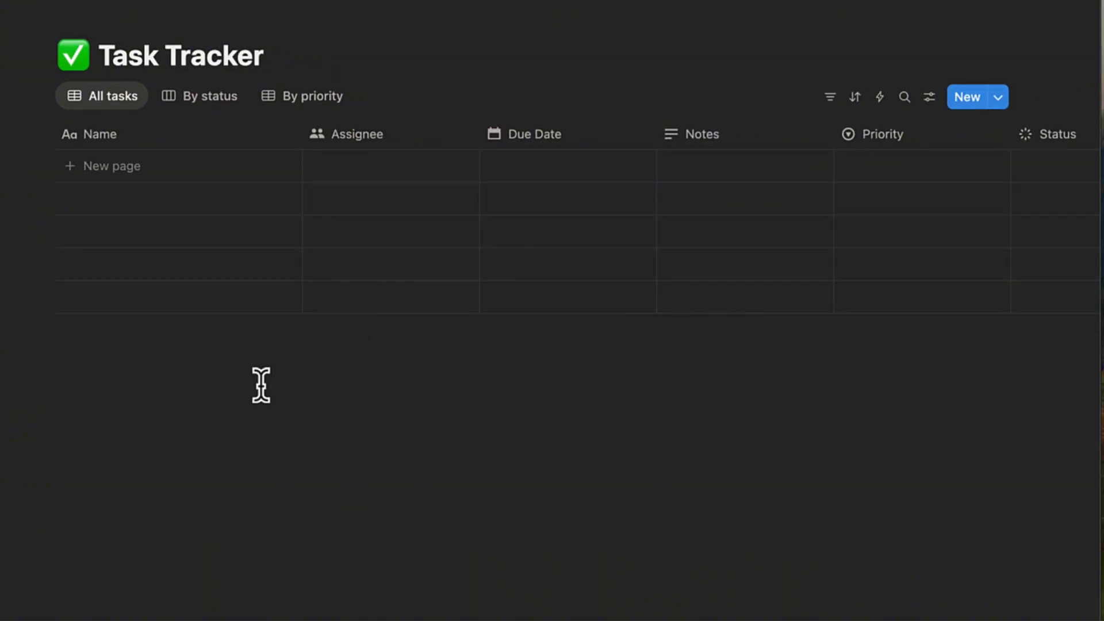
- Add a task named "Demo project" to the tracker and assign it to your own account
left_click(116, 167)
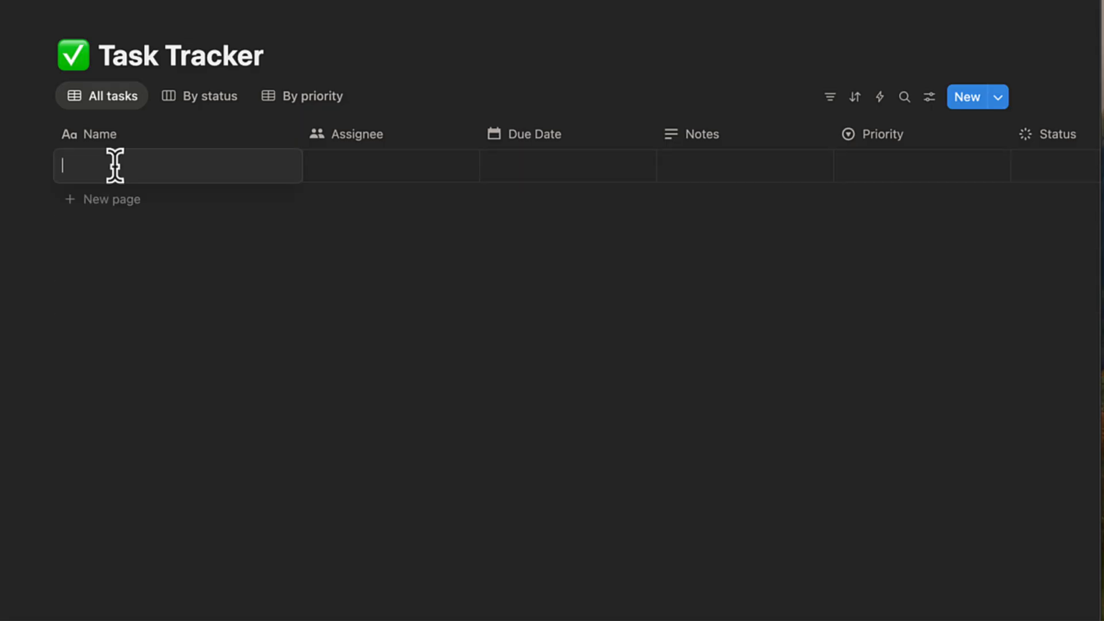
type("Demo project")
key("Escape")
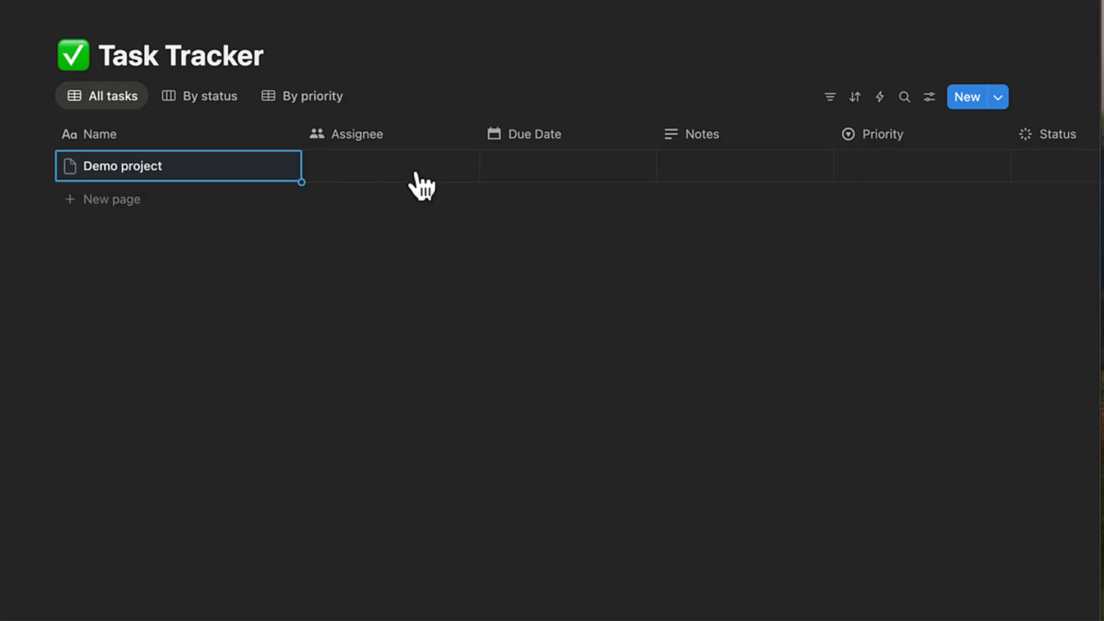
left_click(405, 173)
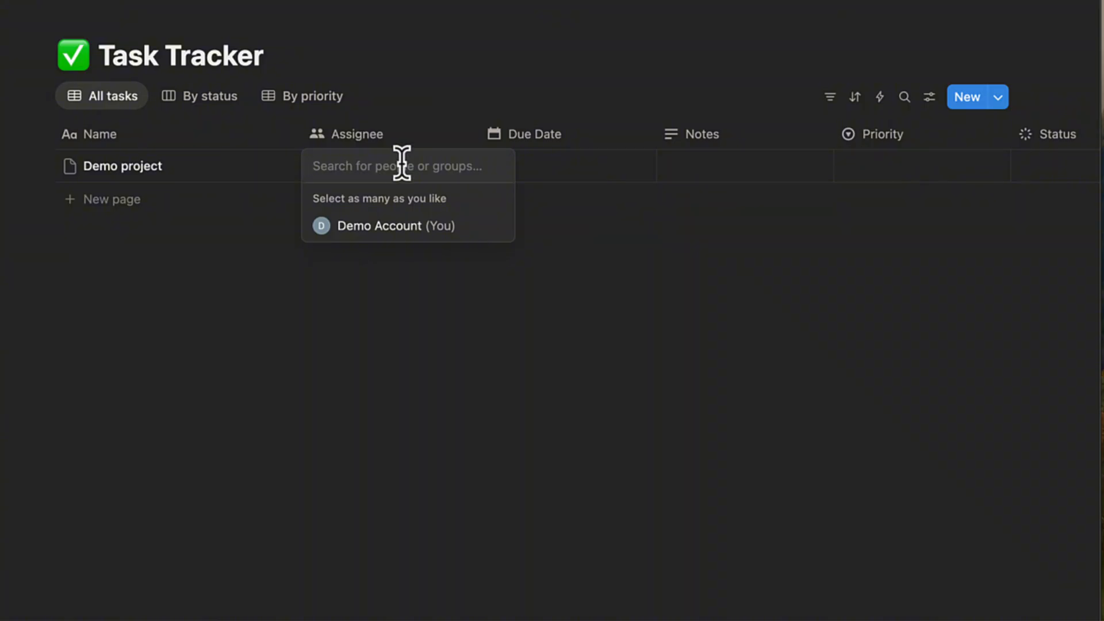
left_click(413, 226)
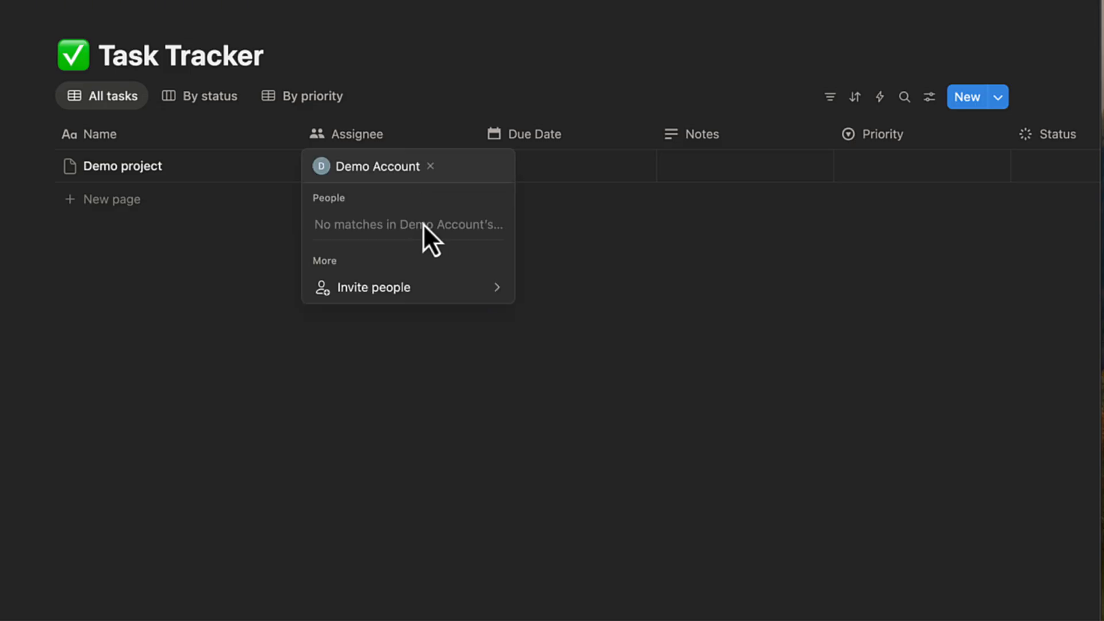
key("Escape")
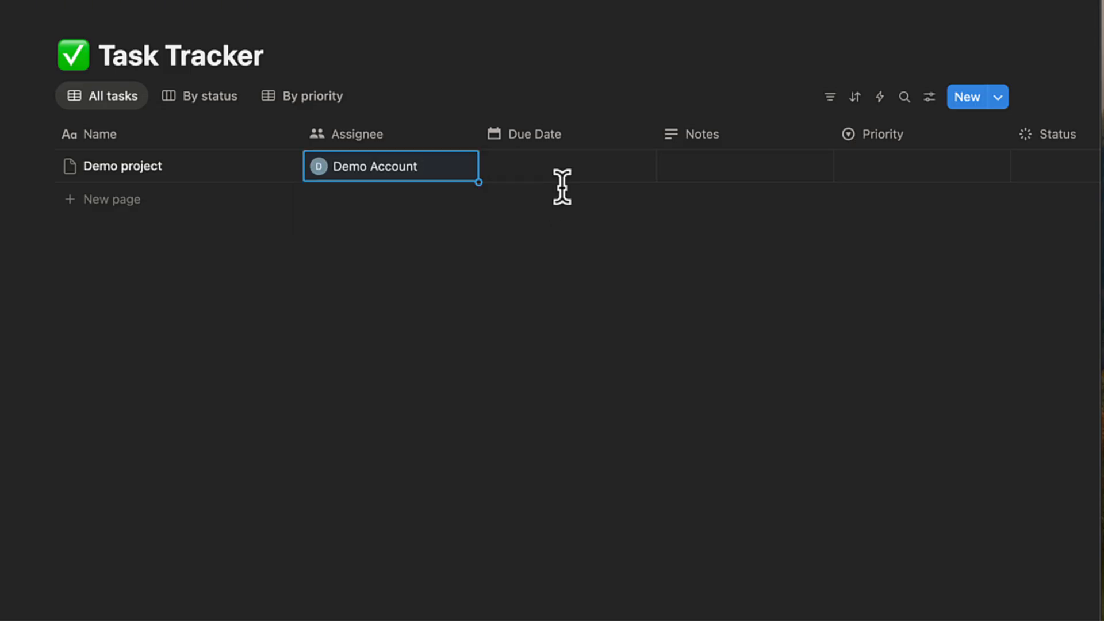
- Set the task's due date to February 11, 2026, with an end date and time included
left_click(604, 164)
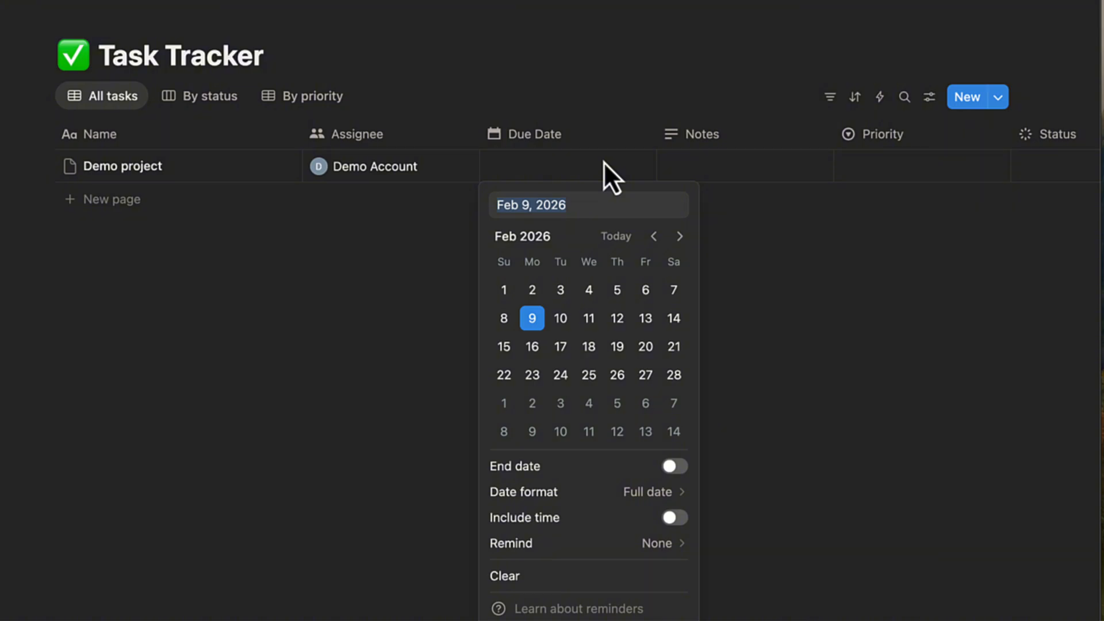
left_click(596, 326)
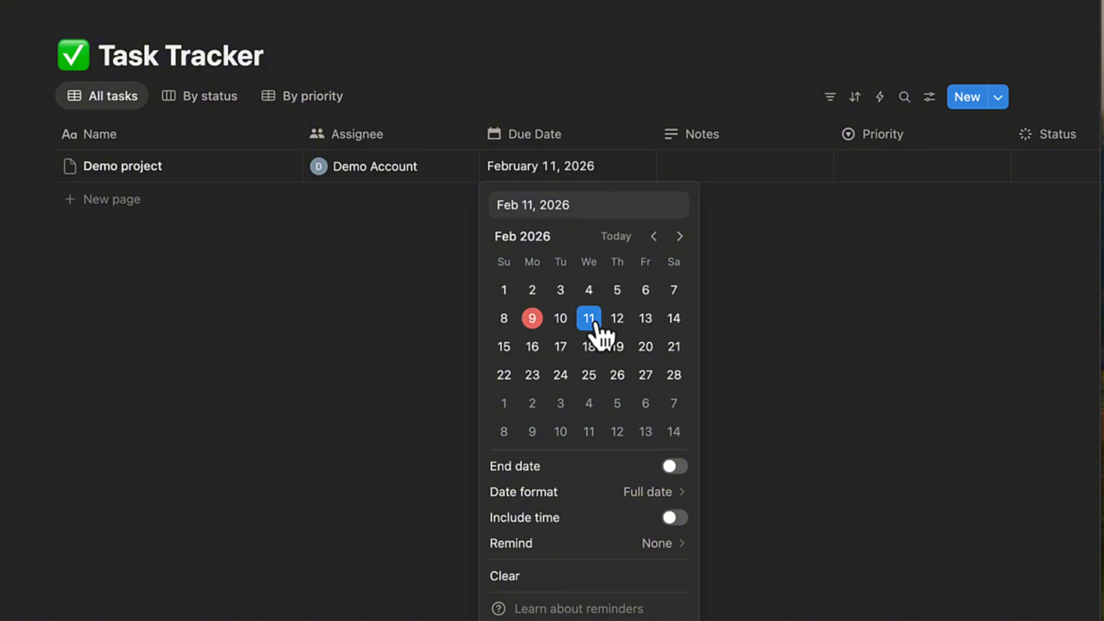
left_click(677, 467)
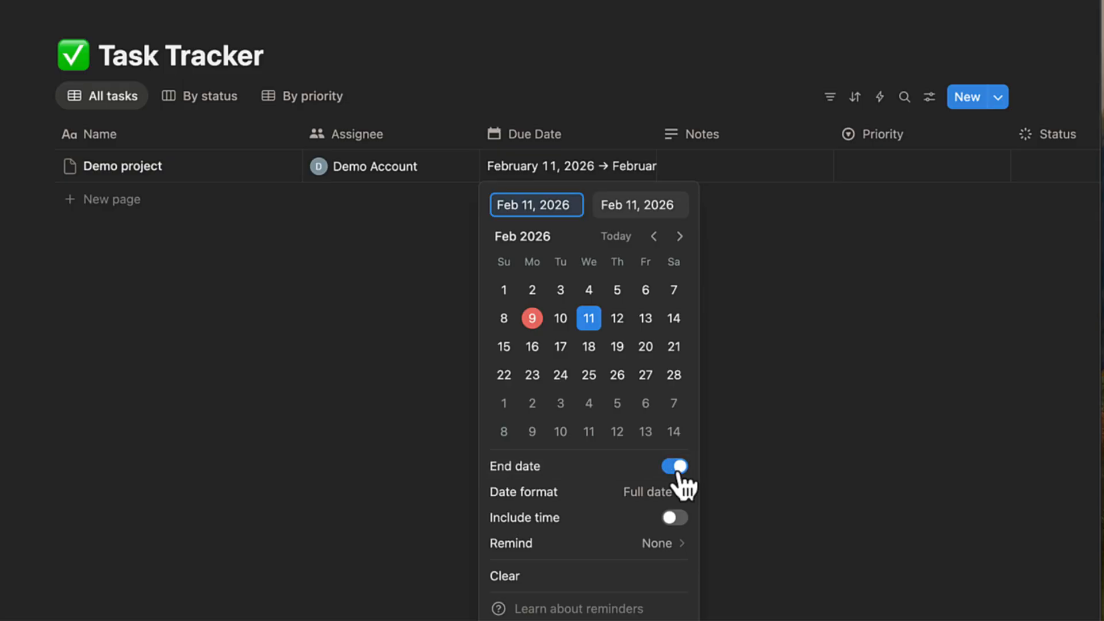
left_click(676, 518)
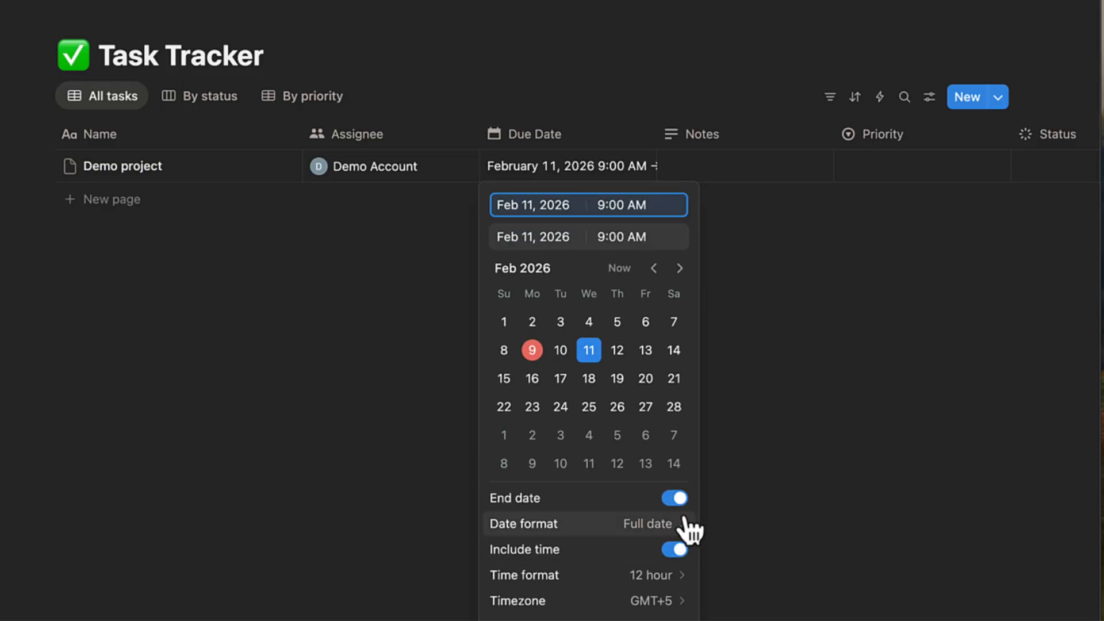
left_click(733, 449)
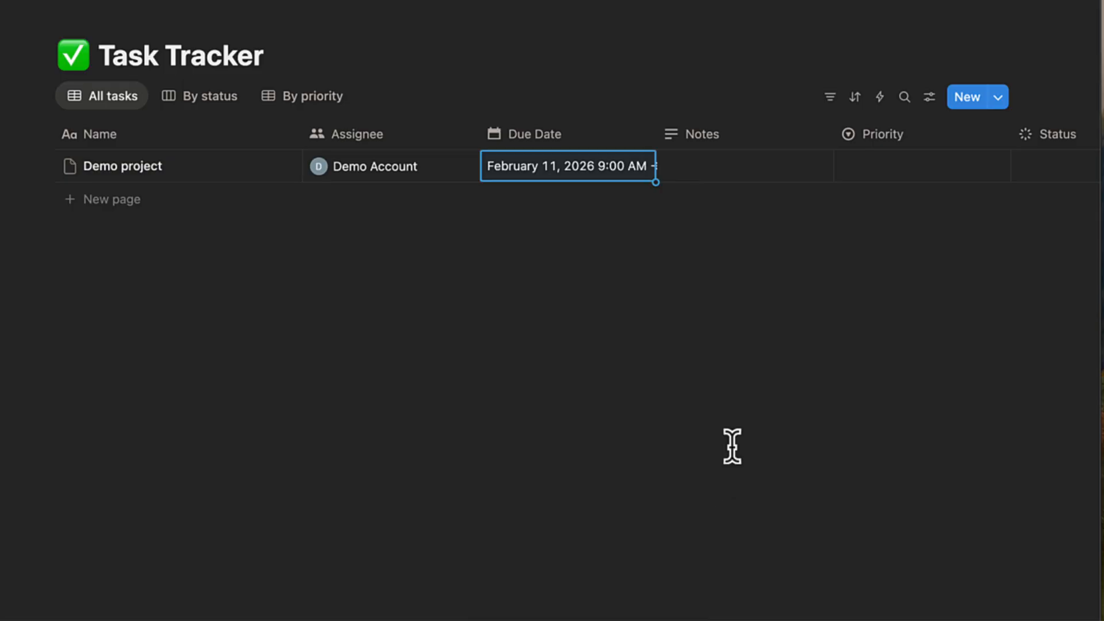
- Enter "Demo note" in the task's Notes
left_click(763, 166)
type("Demo")
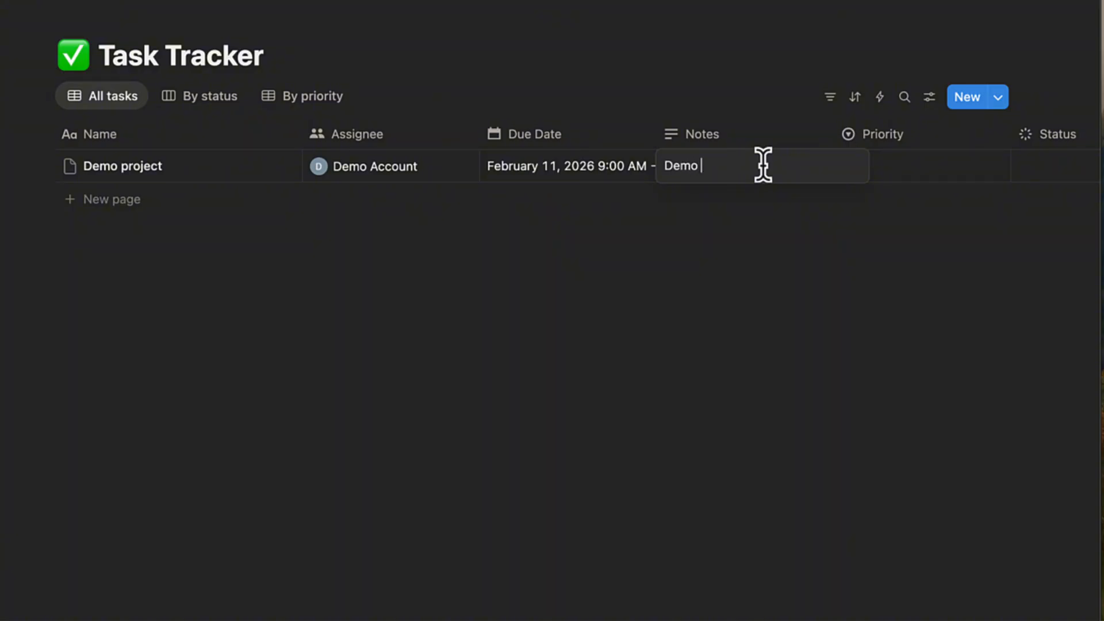
type(" note")
key("Escape")
- Set the Demo project task's priority to High and its status to In Progress
left_click(921, 162)
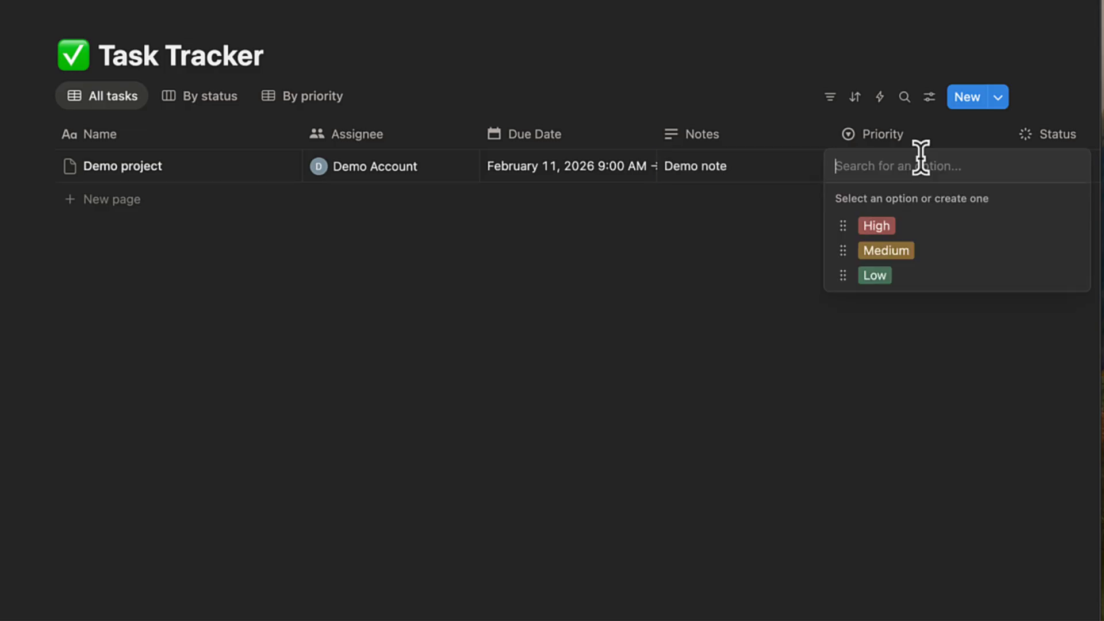
left_click(876, 225)
scroll(878, 224, "right", 5)
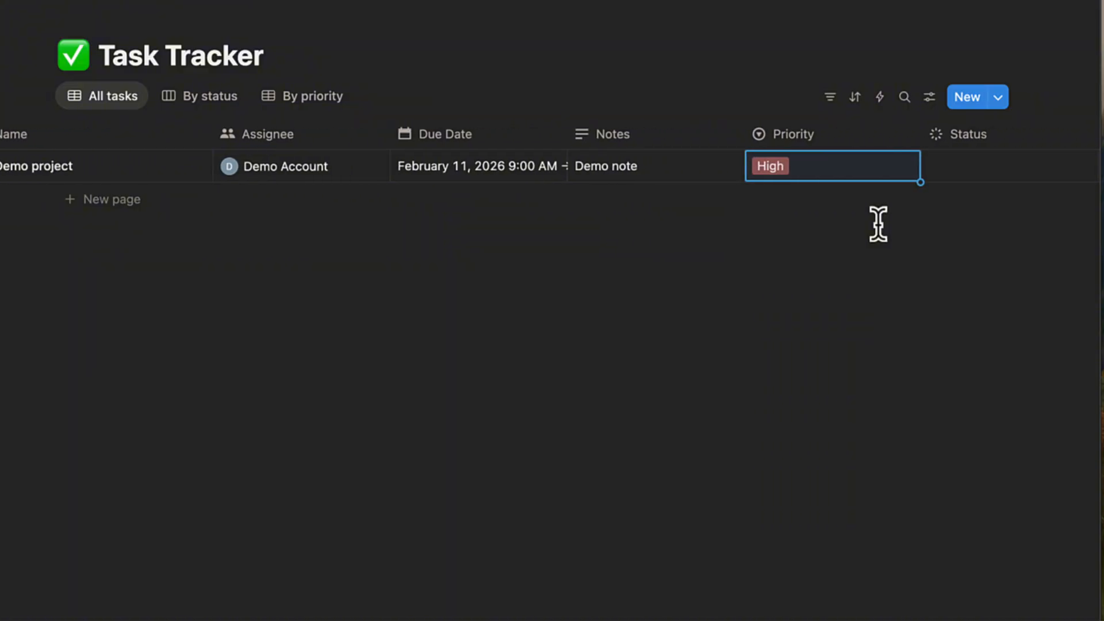
left_click(885, 158)
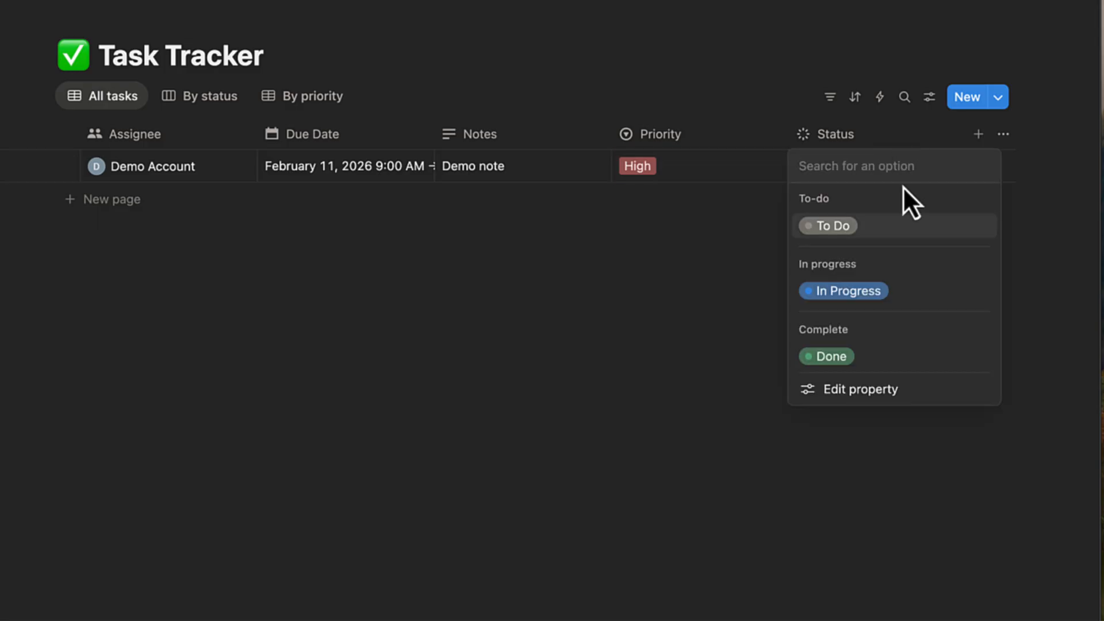
left_click(881, 294)
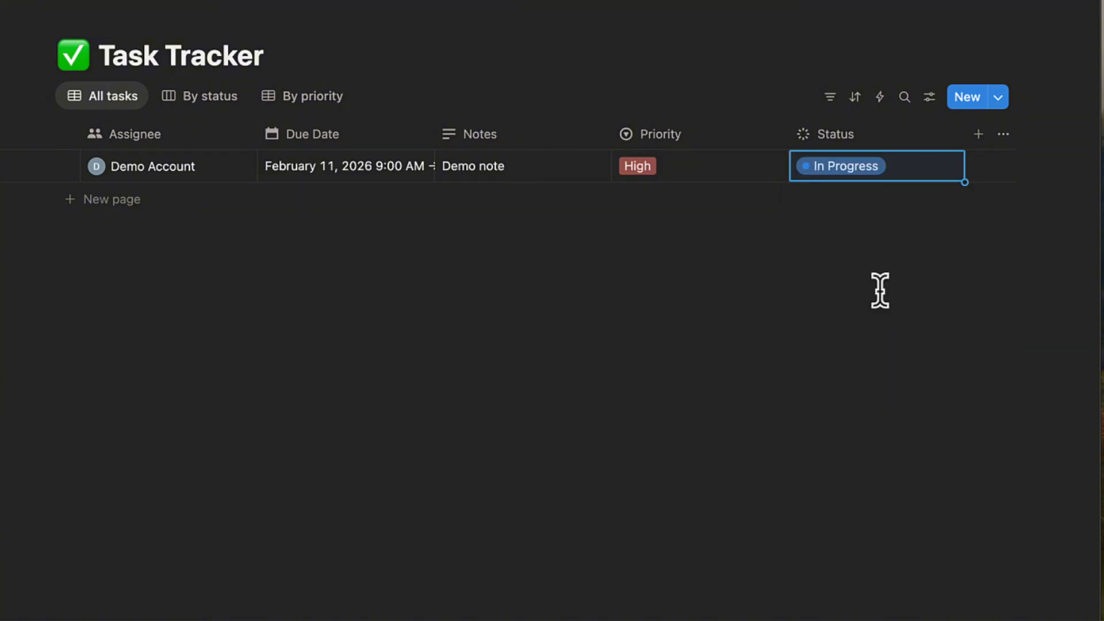
- Add a Files & media property to the tracker and view its upload and embed link options for the task
left_click(978, 133)
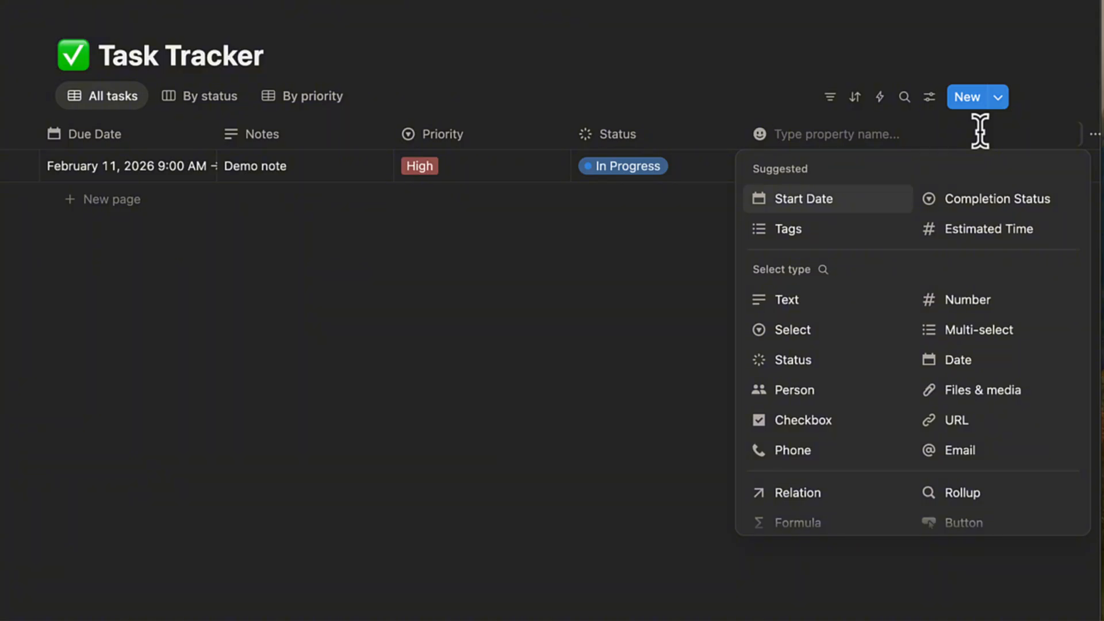
left_click(990, 391)
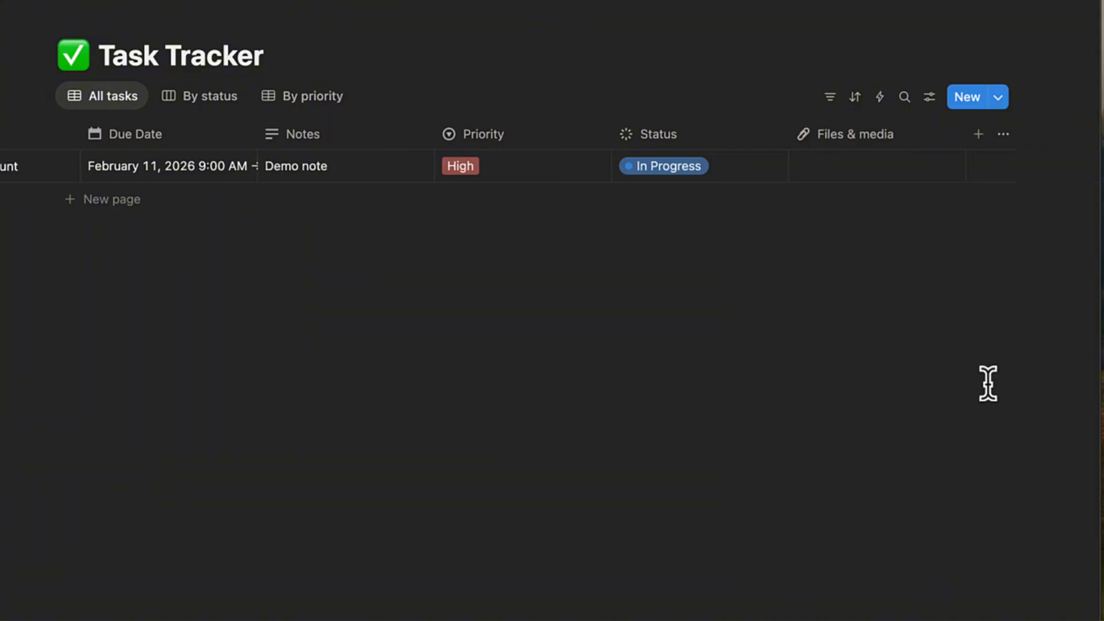
left_click(890, 172)
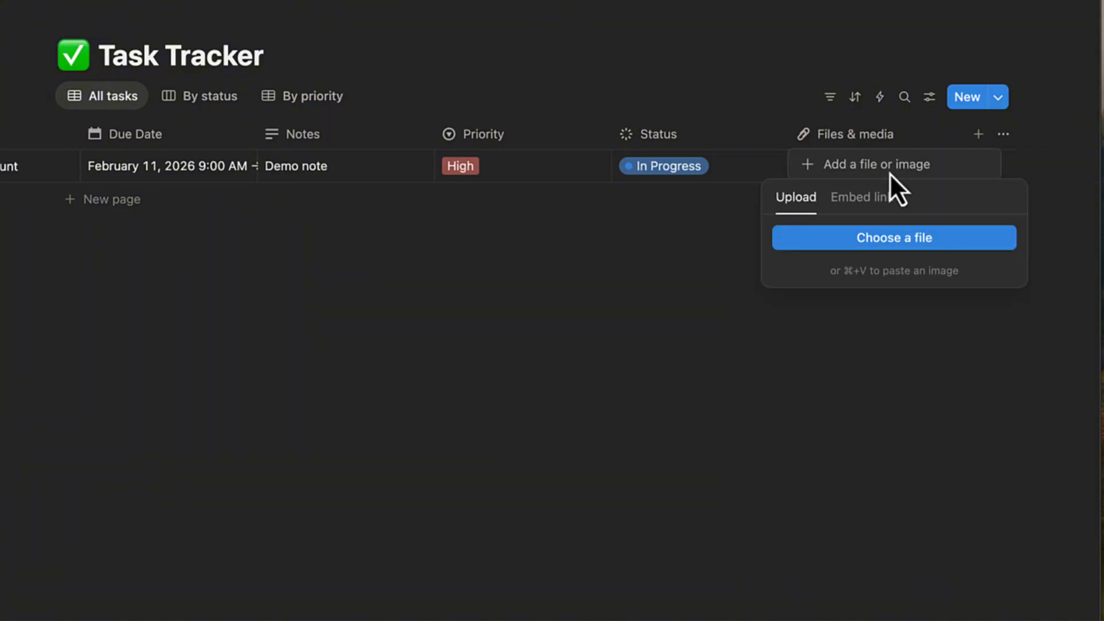
left_click(873, 201)
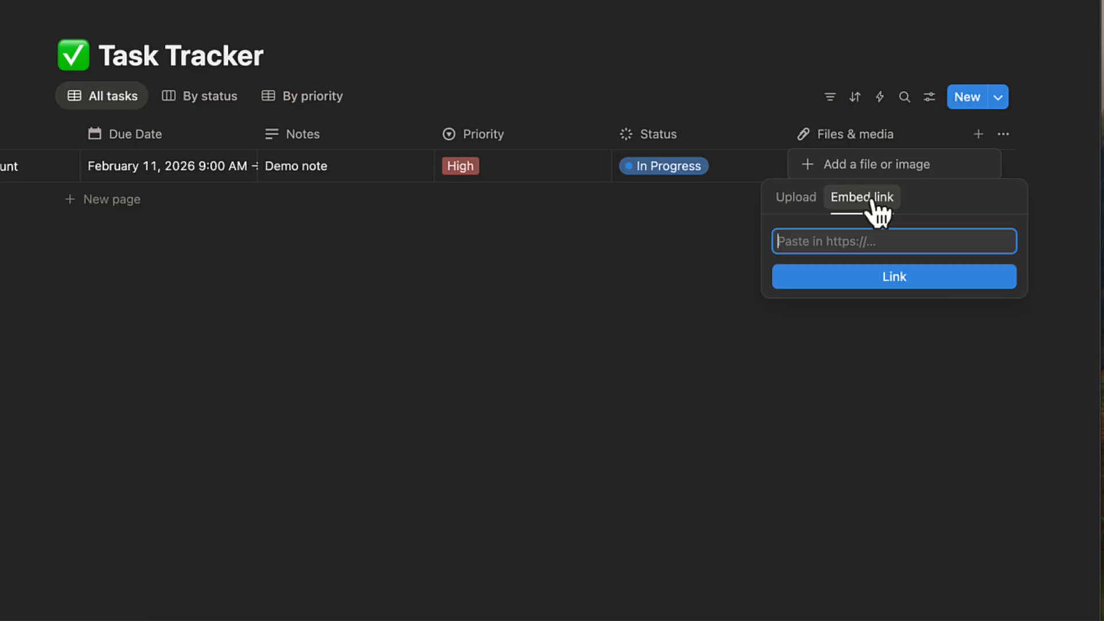
left_click(685, 263)
left_click(684, 263)
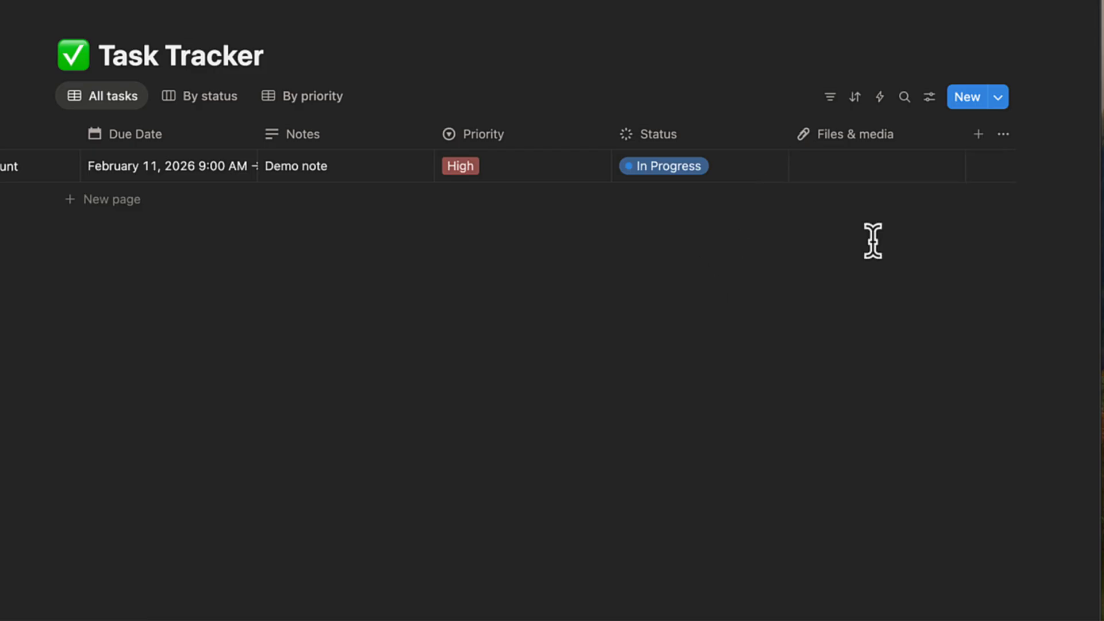
- Post the comment "Hi, how it is going?" on the Demo project task and return to the tracker
scroll(836, 239, "left", 7)
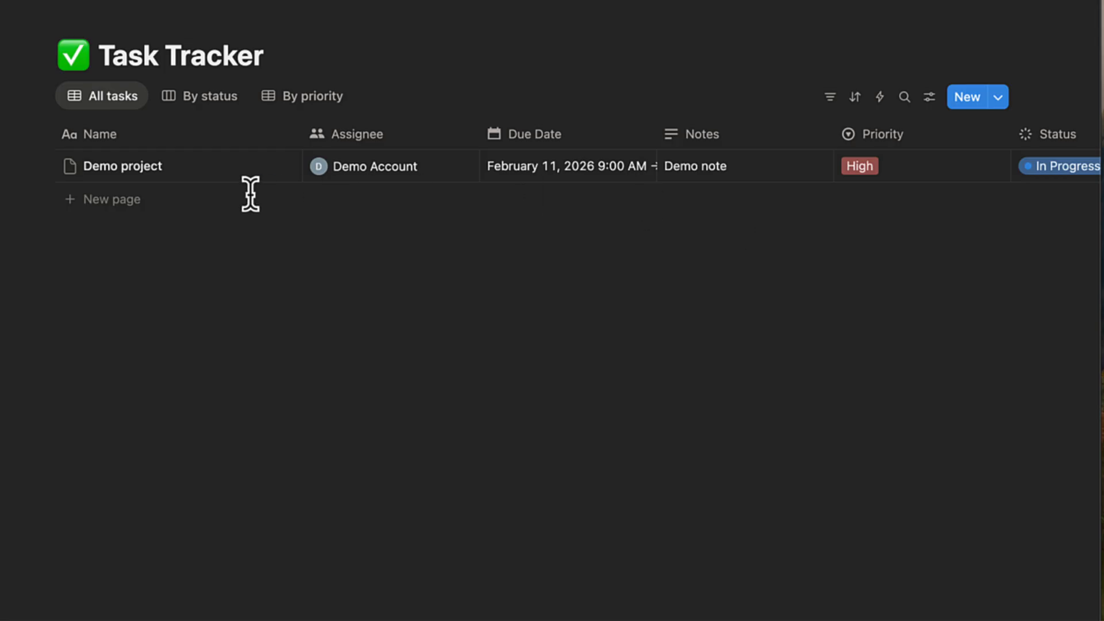
left_click(281, 170)
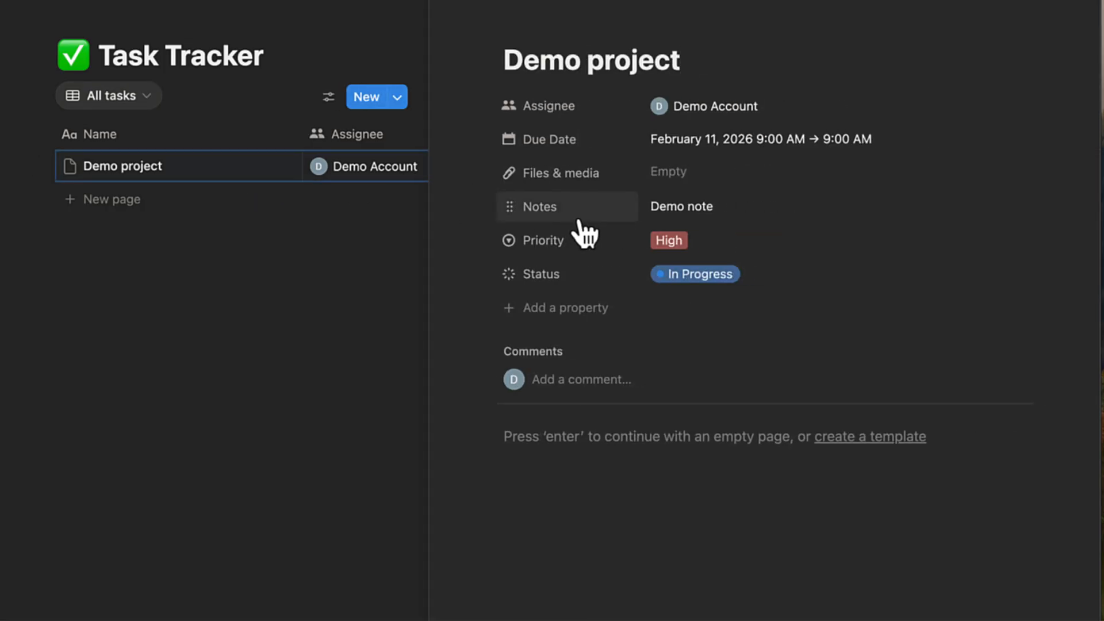
left_click(604, 377)
type("Hi, ho")
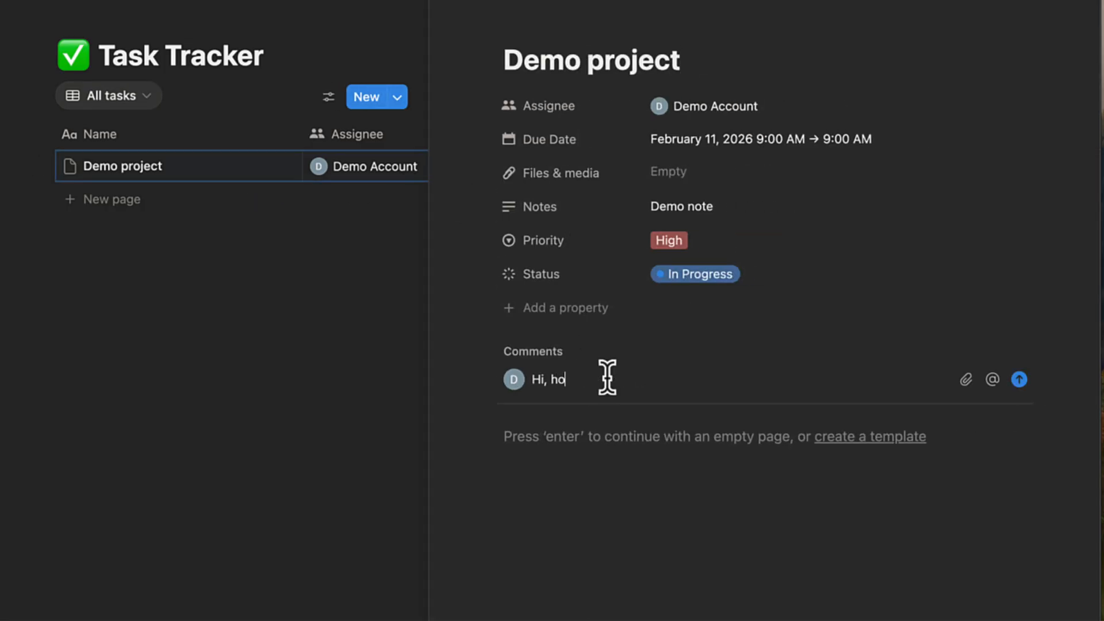
type("w it is going?")
key("Return")
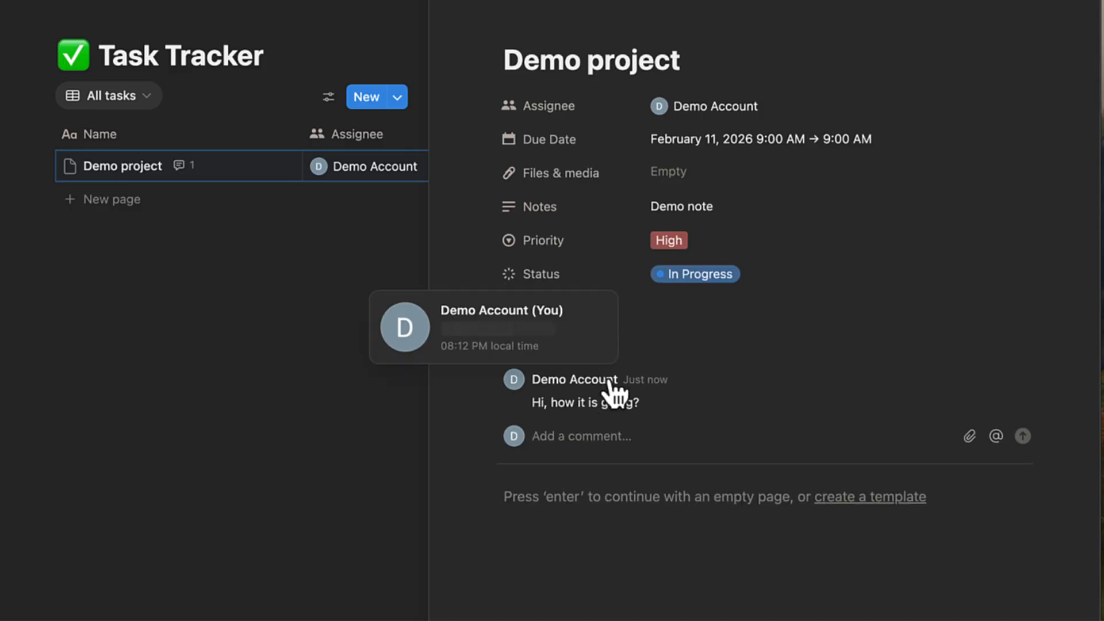
left_click(347, 387)
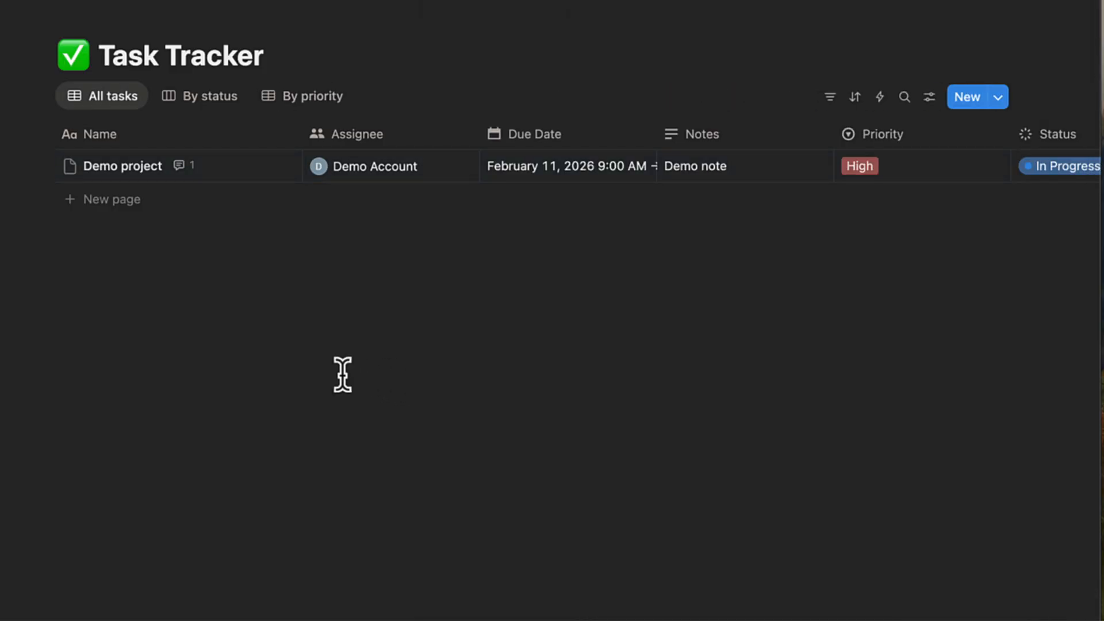
- Add three blank task rows below Demo project in the Task Tracker
left_click(114, 202)
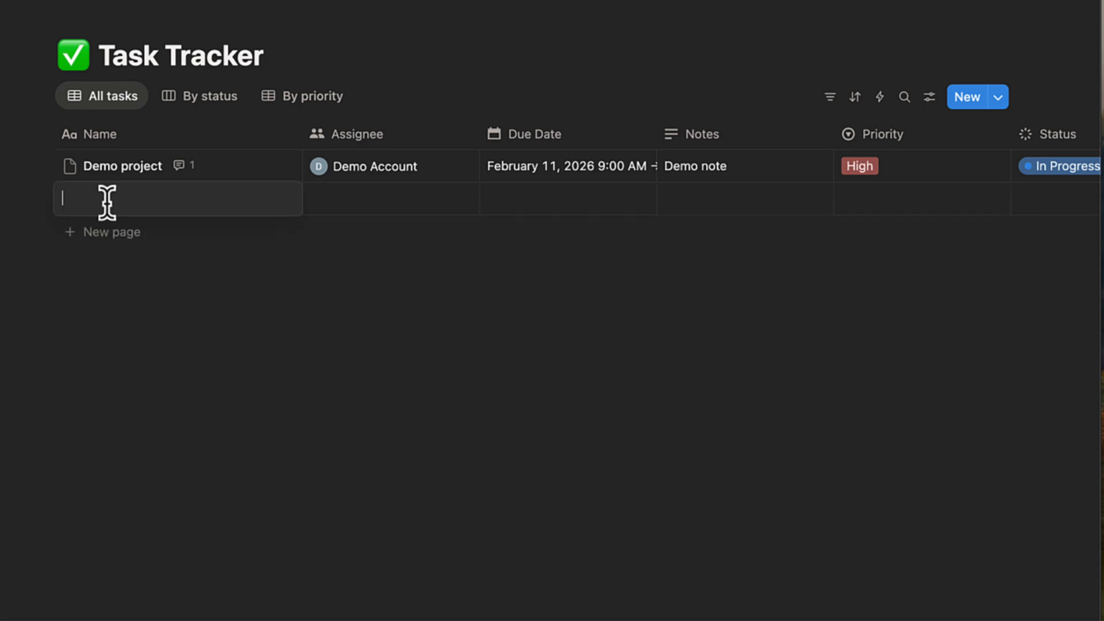
left_click(107, 236)
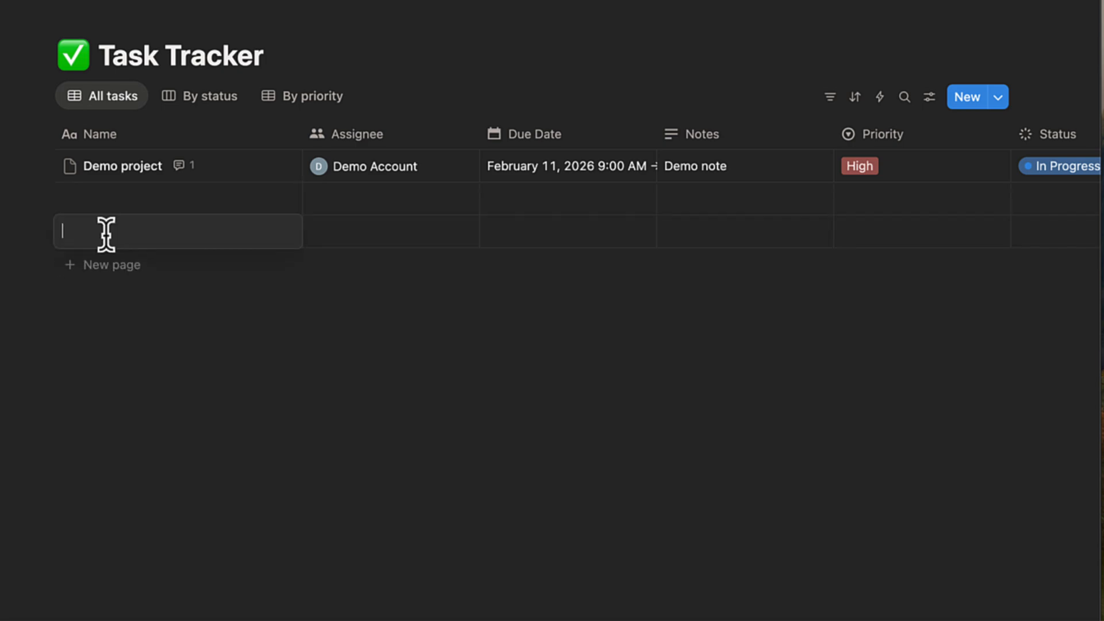
key("Escape")
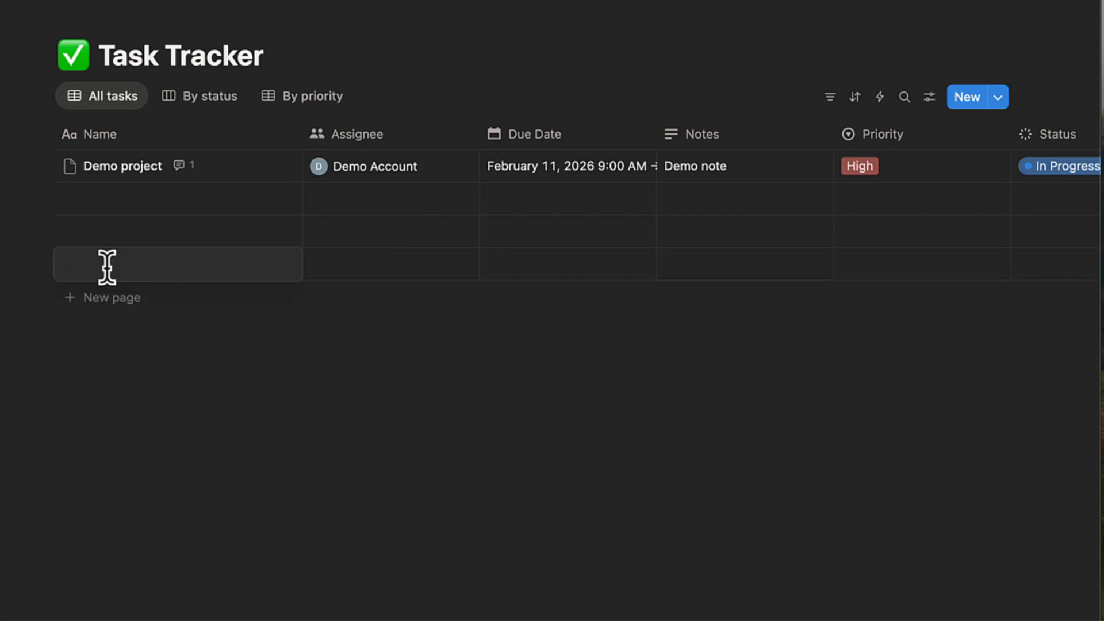
left_click(107, 266)
key("Escape")
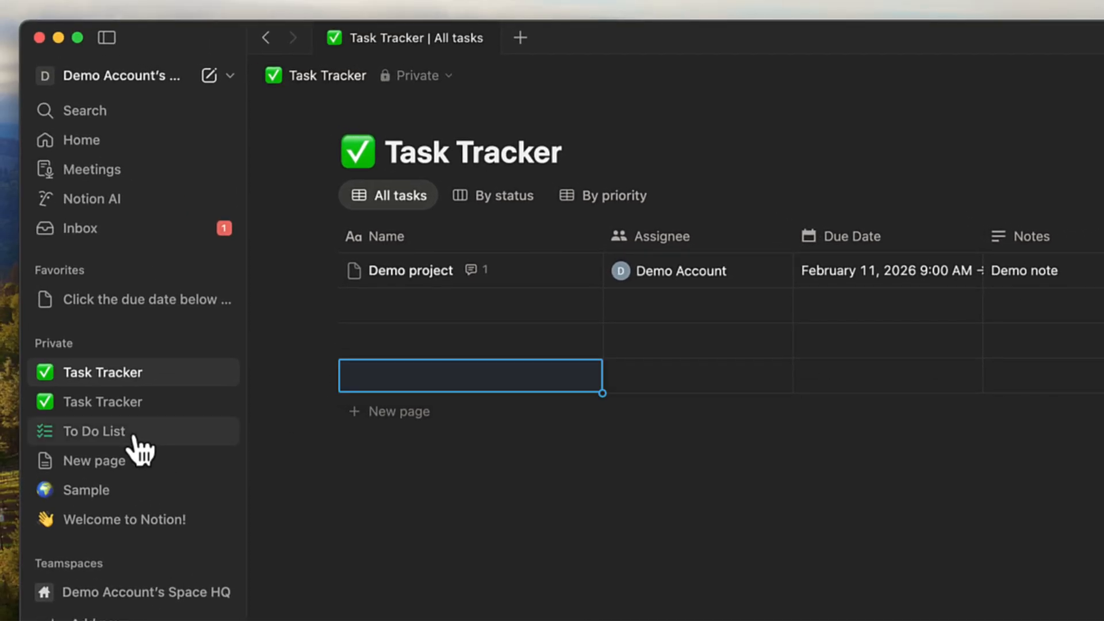
- Open the To Do List page and add an item named "Task 1" to its Done view
left_click(135, 437)
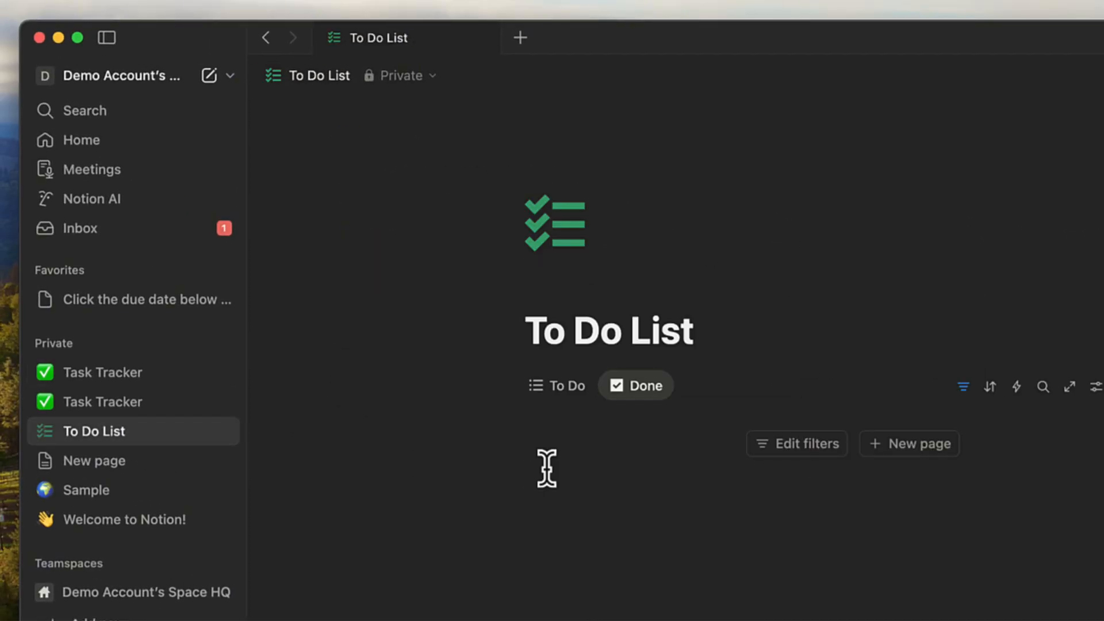
left_click(902, 444)
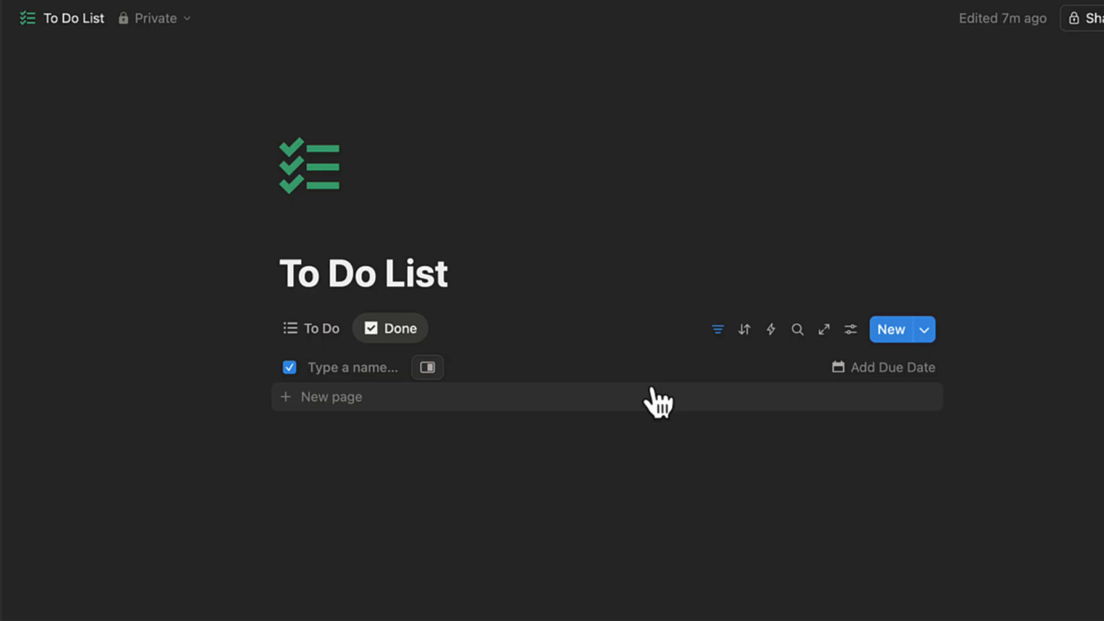
type("Task 1")
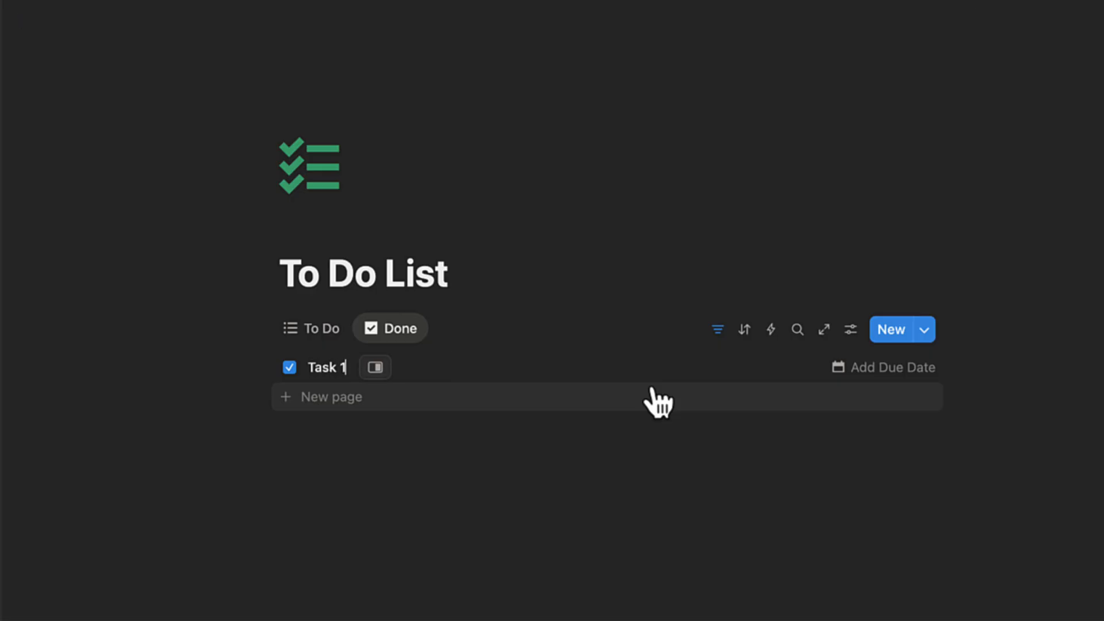
key("Return")
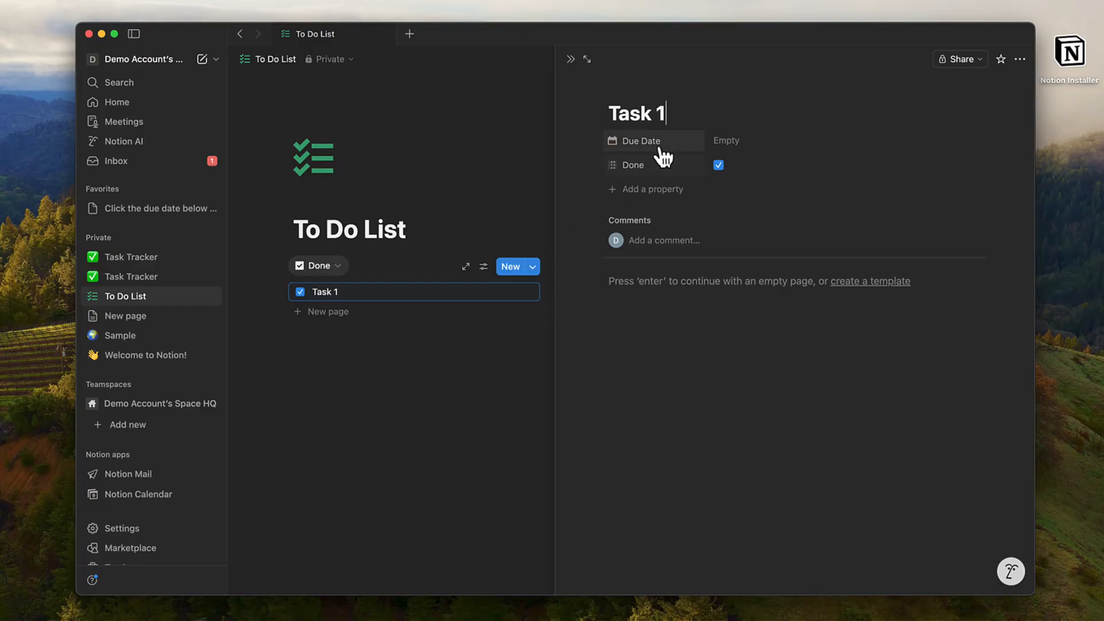
left_click(532, 337)
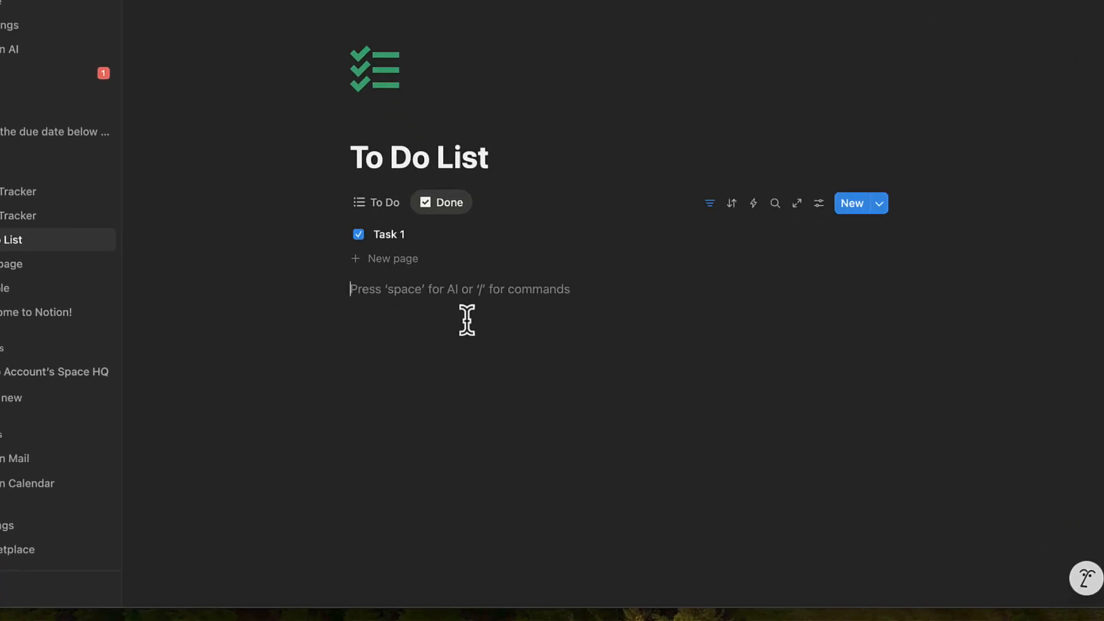
- Insert a Heading 1 block below the to-do items reading "How to use Notion?"
type("/")
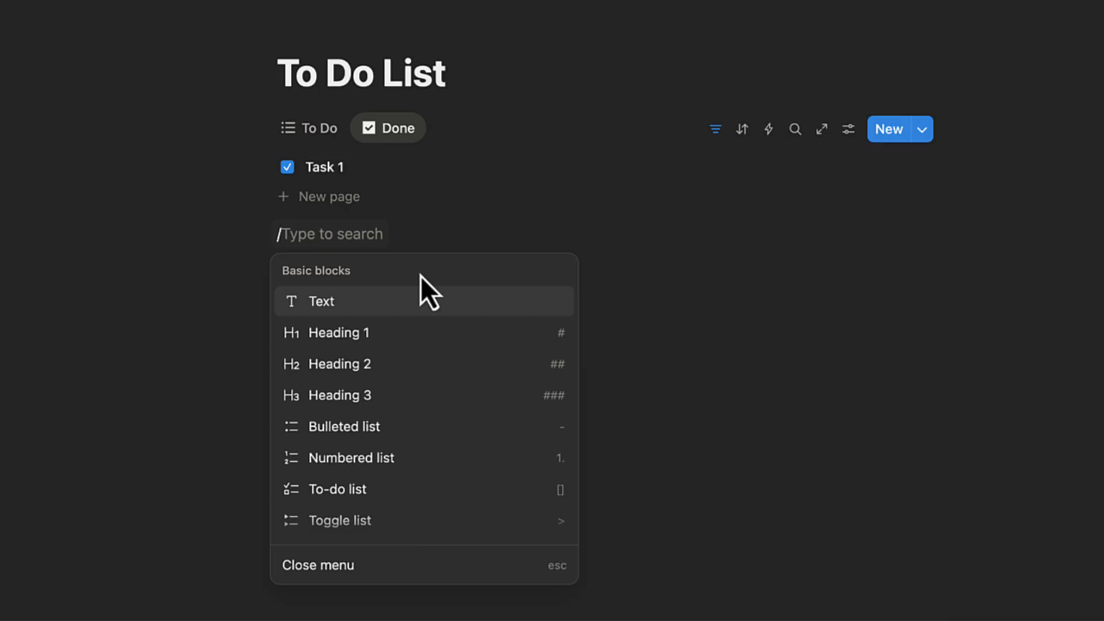
left_click(383, 334)
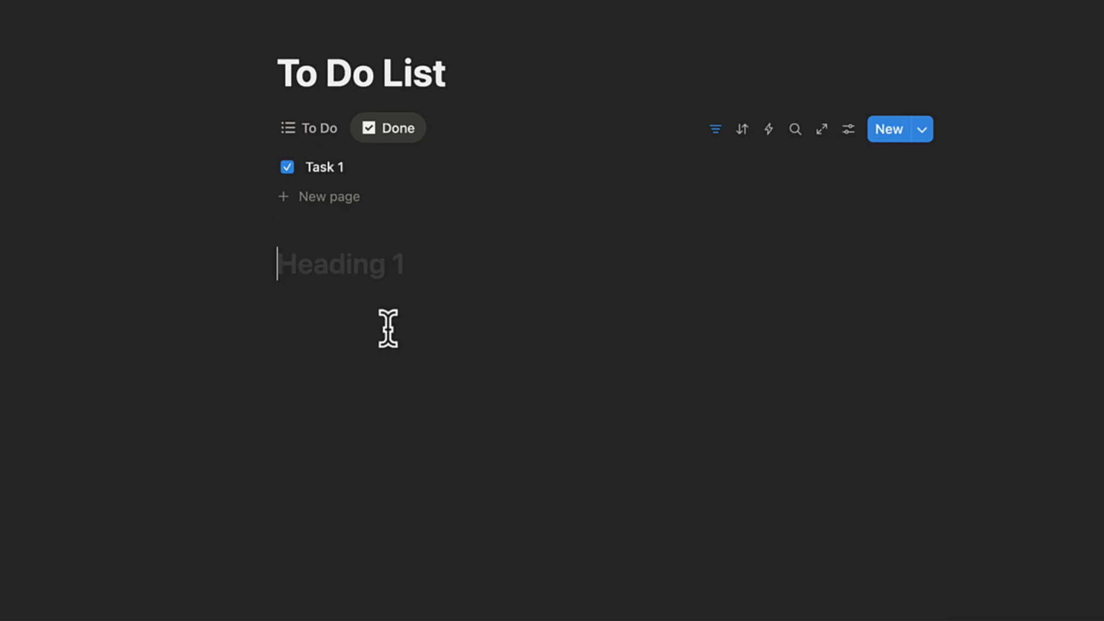
type("How to us")
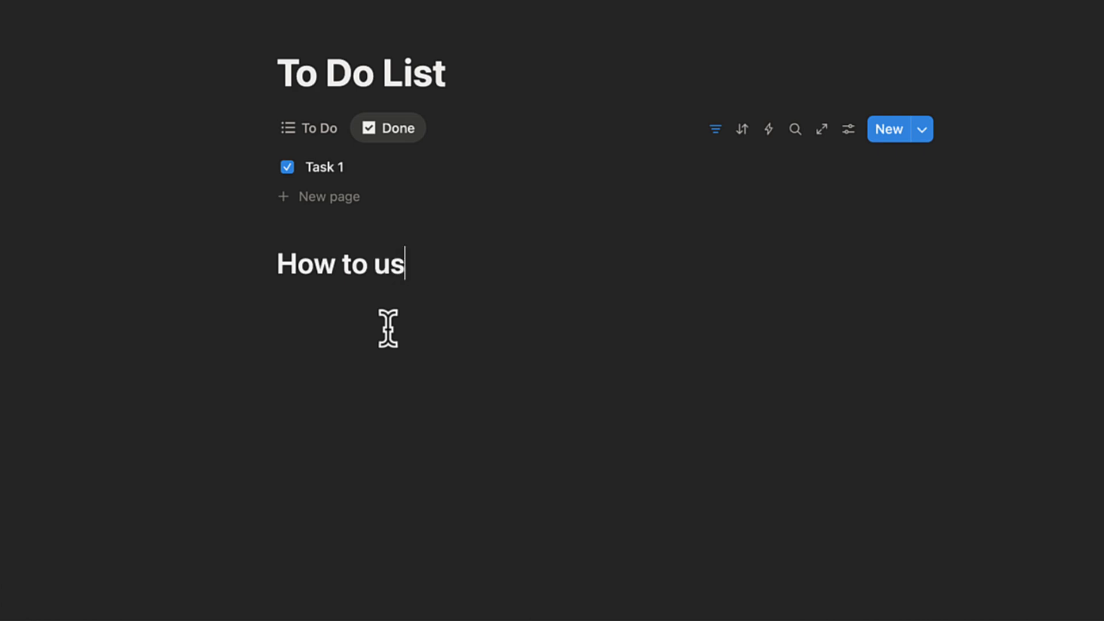
type("e Notion?")
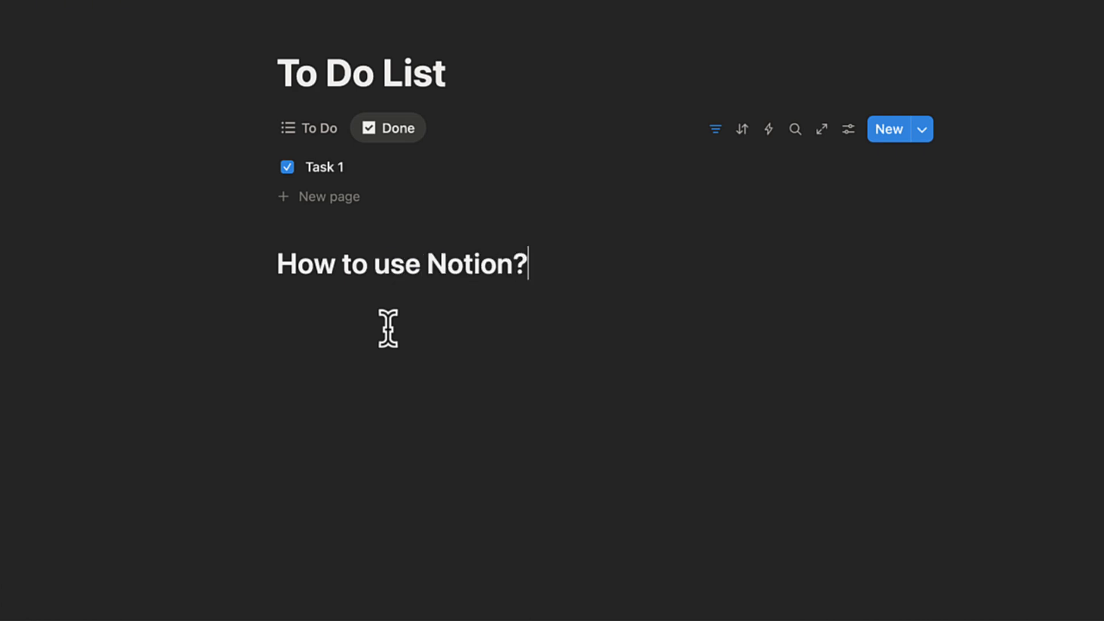
- Write the line "This tutorial is about notion on how you can use on your desktop." under the heading
key("Return")
type("This tutori")
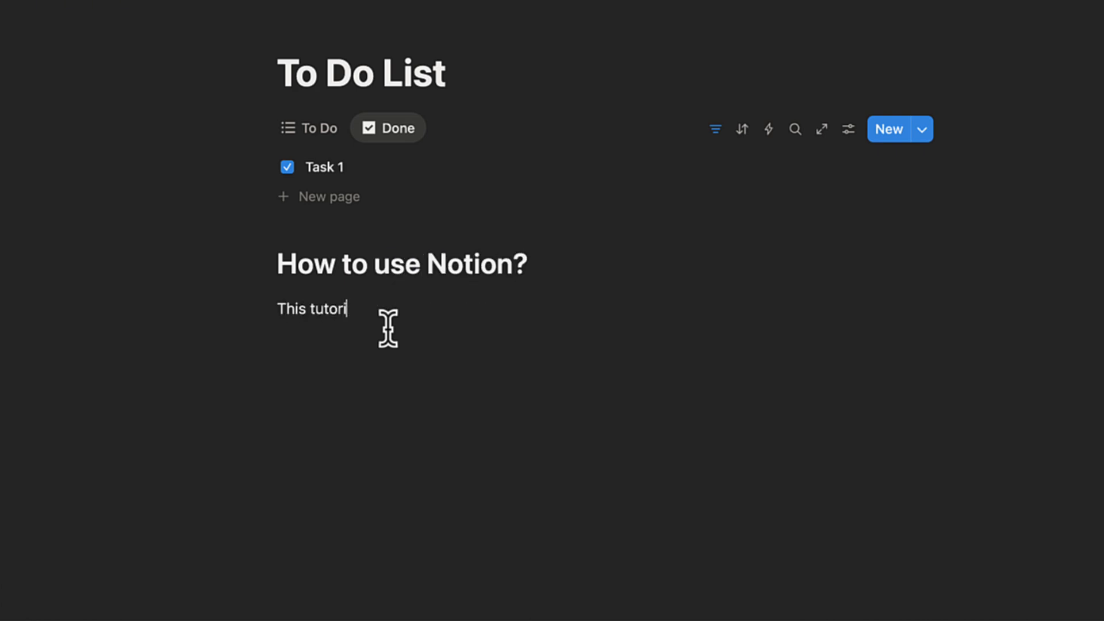
type("al is about notion on how you")
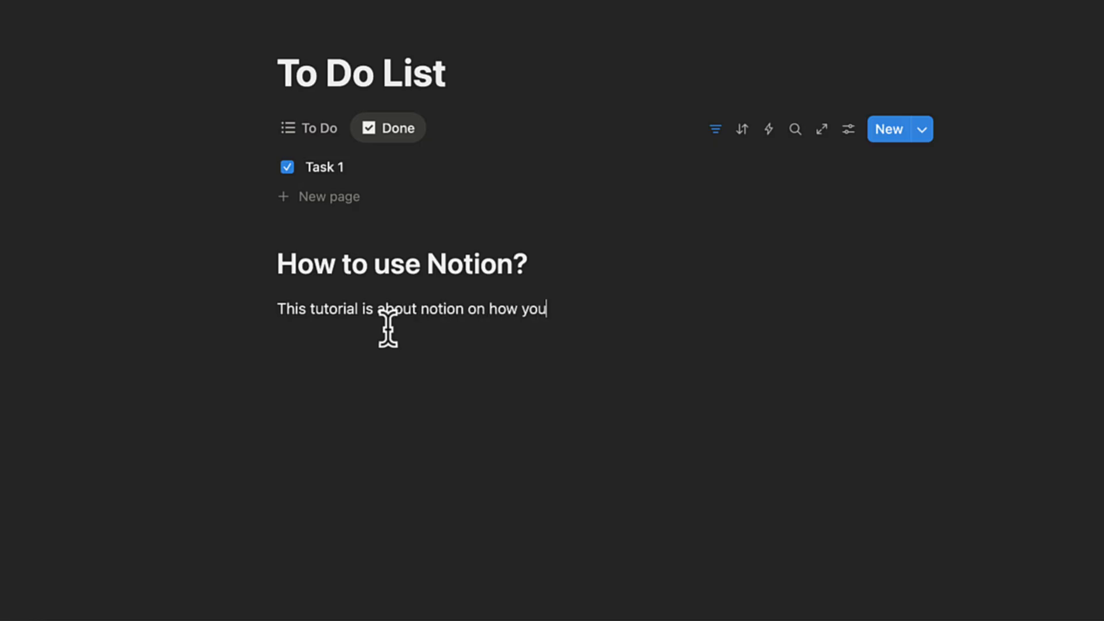
type(" can use on your desktop.")
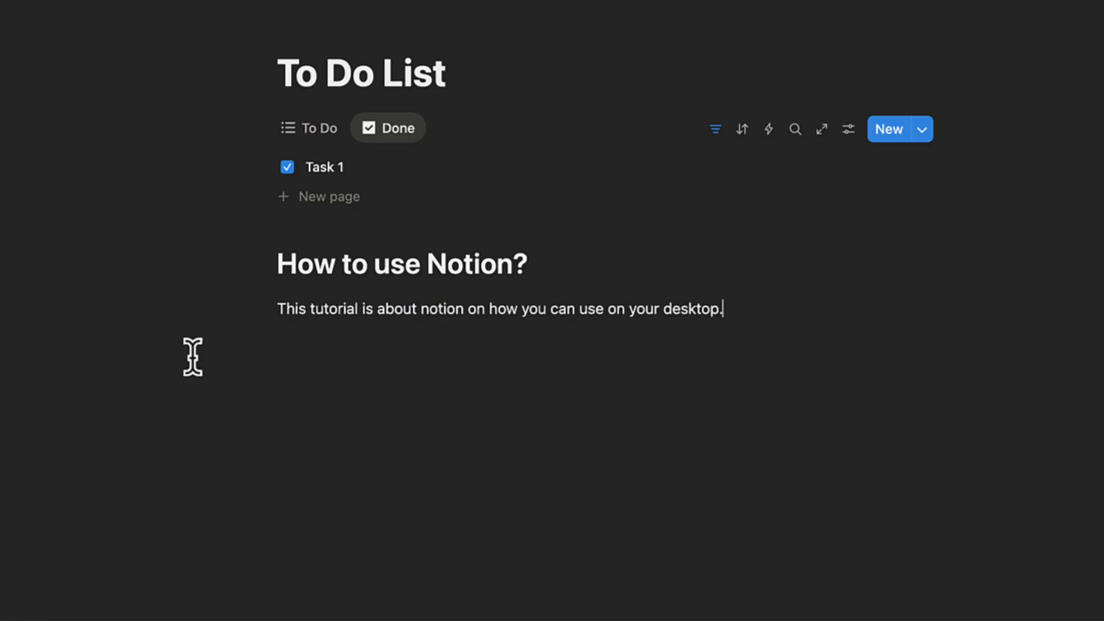
- Examine the block types that can be inserted below the paragraph, including basic, Notion AI, media and import options
left_click(242, 310)
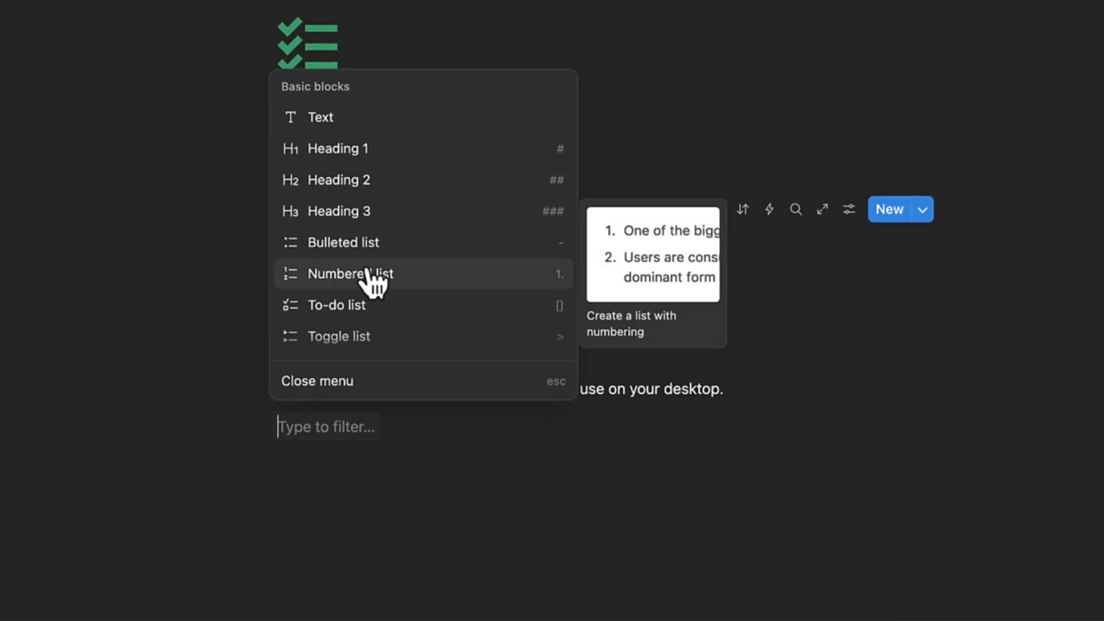
scroll(382, 291, "down", 3)
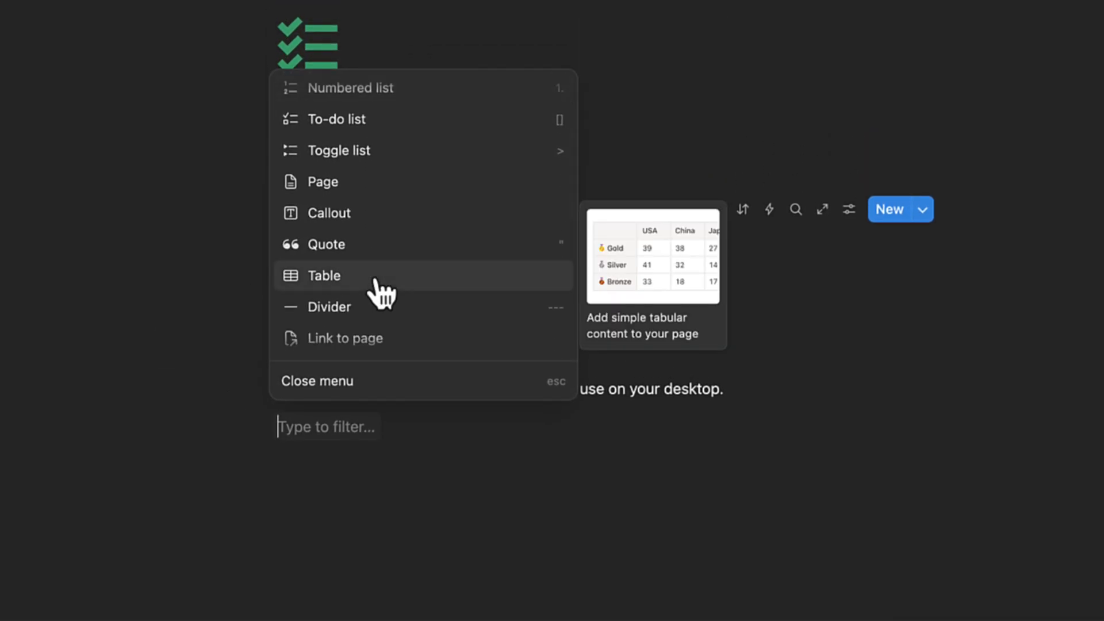
scroll(379, 287, "down", 5)
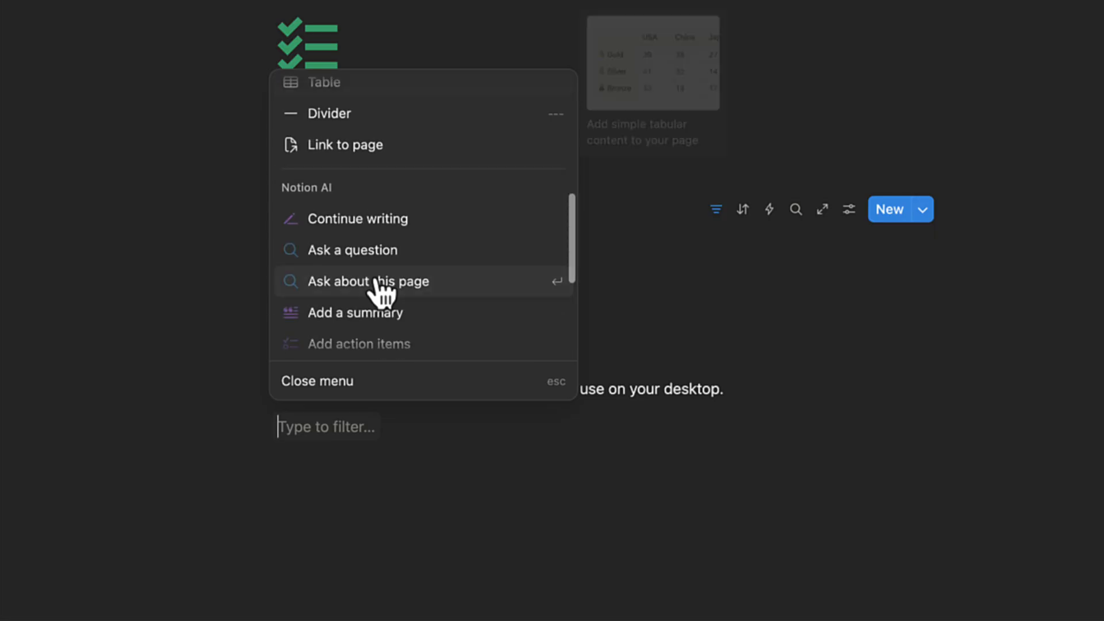
scroll(378, 288, "down", 7)
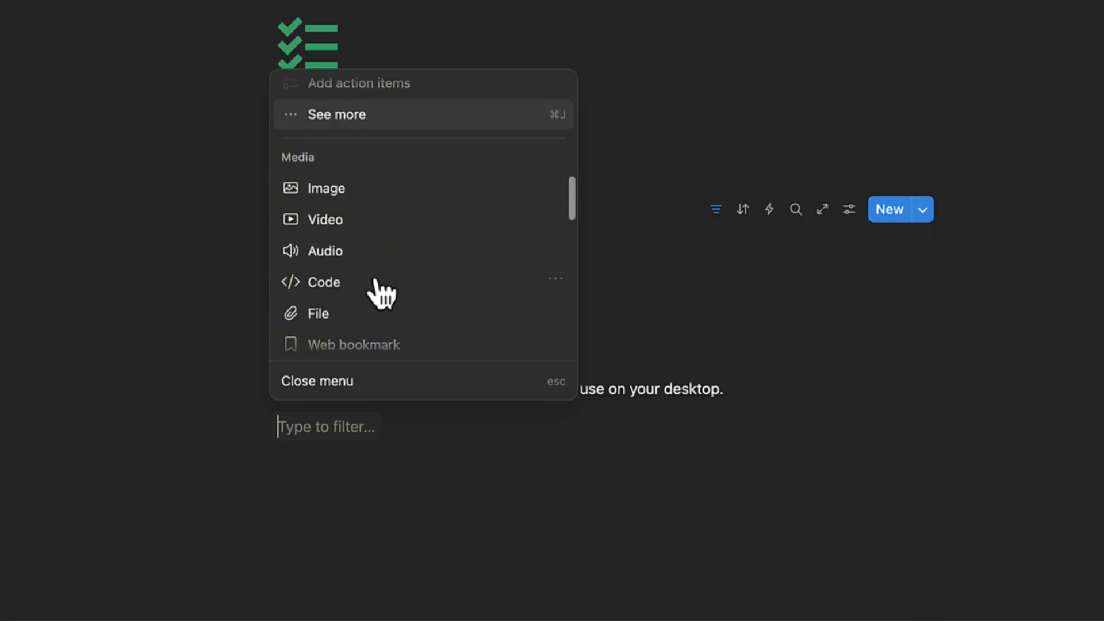
scroll(375, 285, "up", 12)
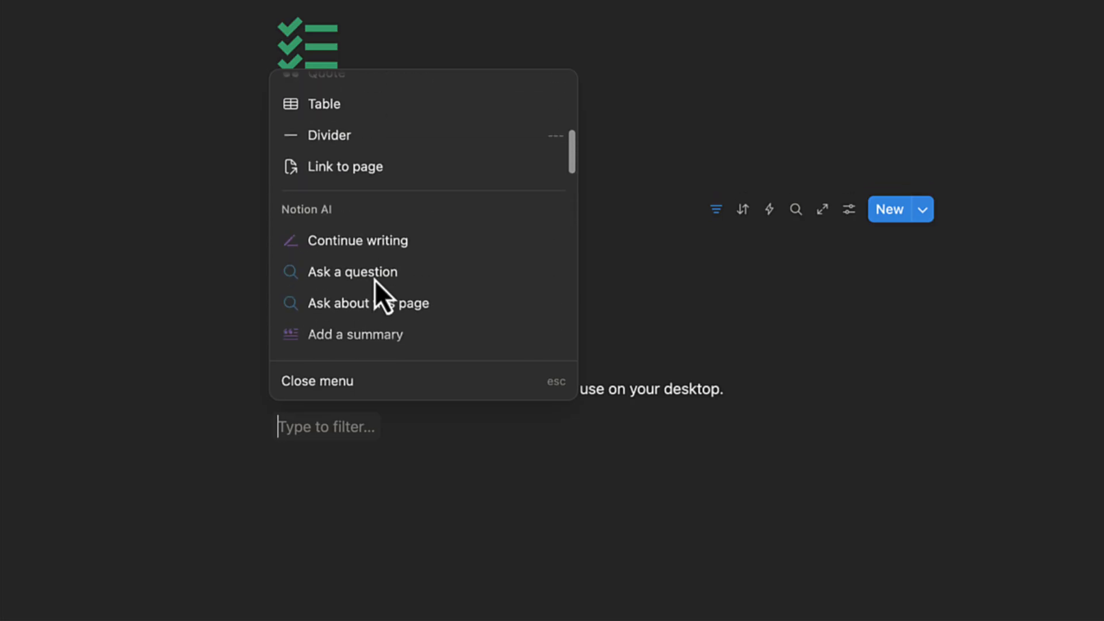
scroll(379, 287, "down", 8)
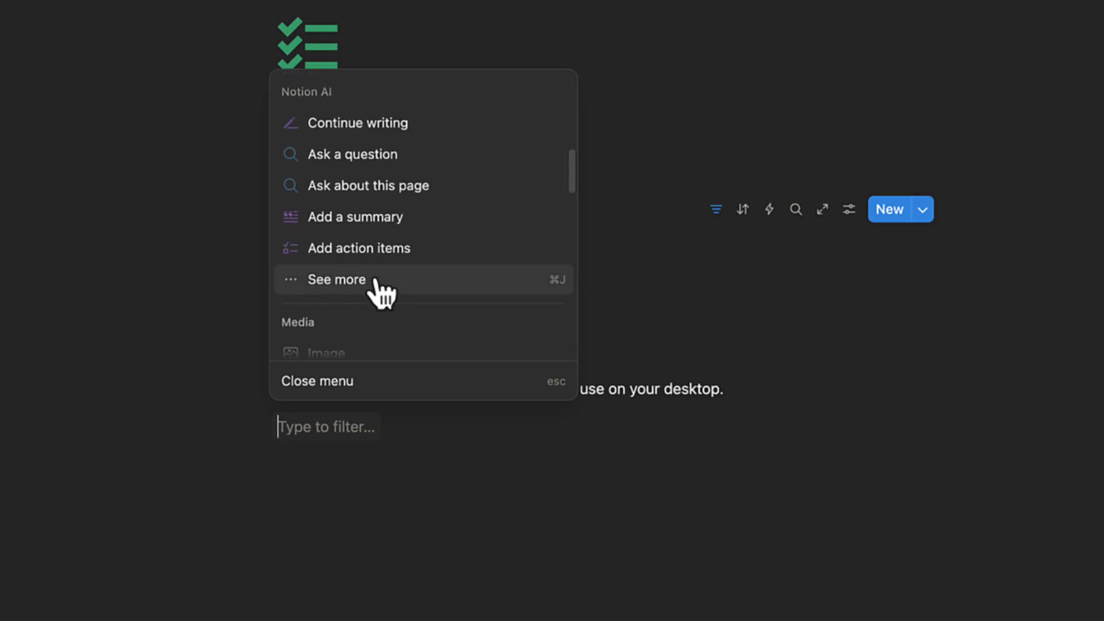
scroll(380, 290, "down", 10)
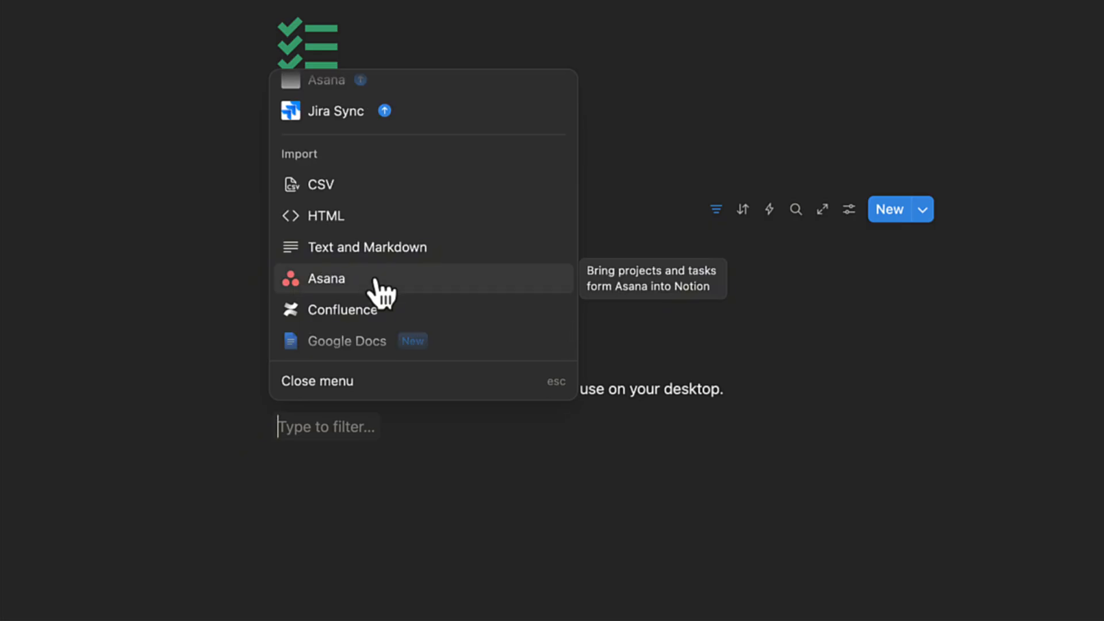
left_click(467, 498)
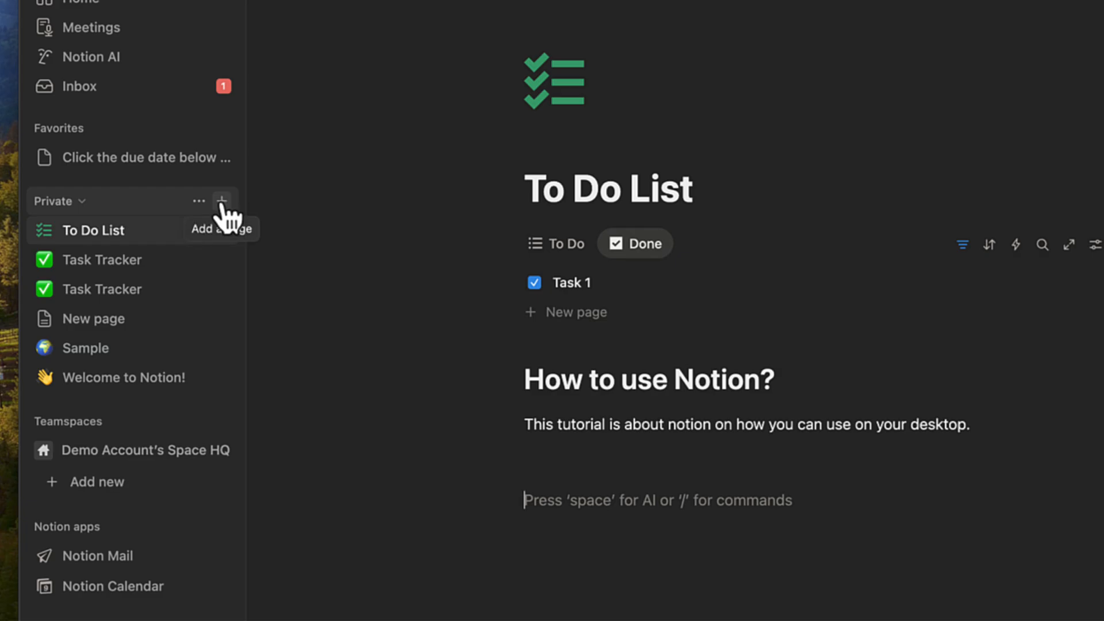
- Create a new private page and give it the robot emoji as its icon
left_click(221, 203)
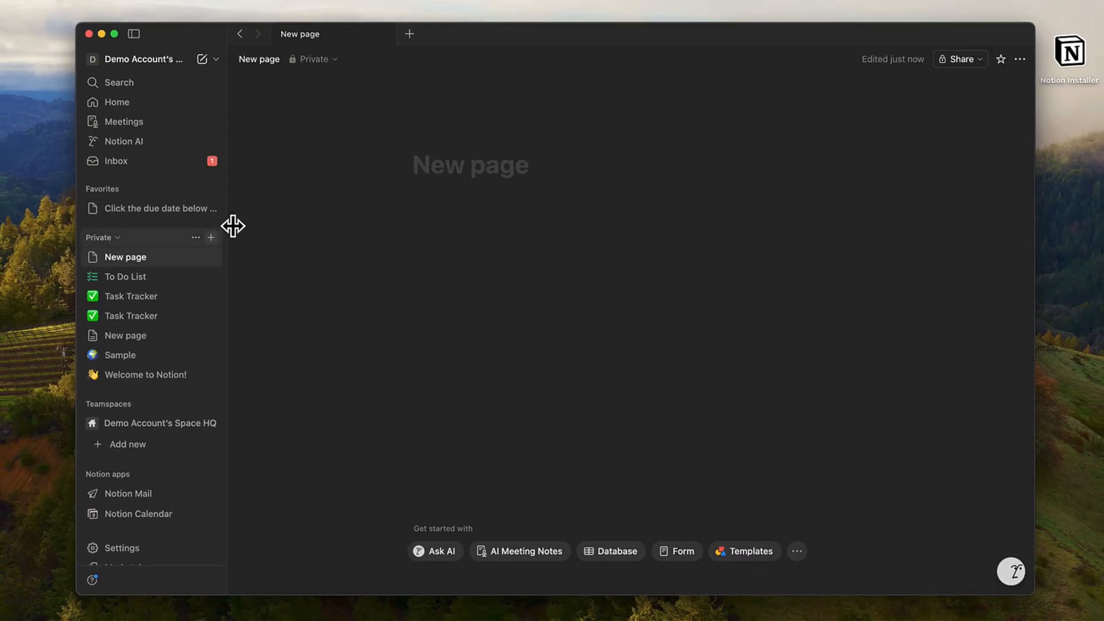
mouse_move(444, 153)
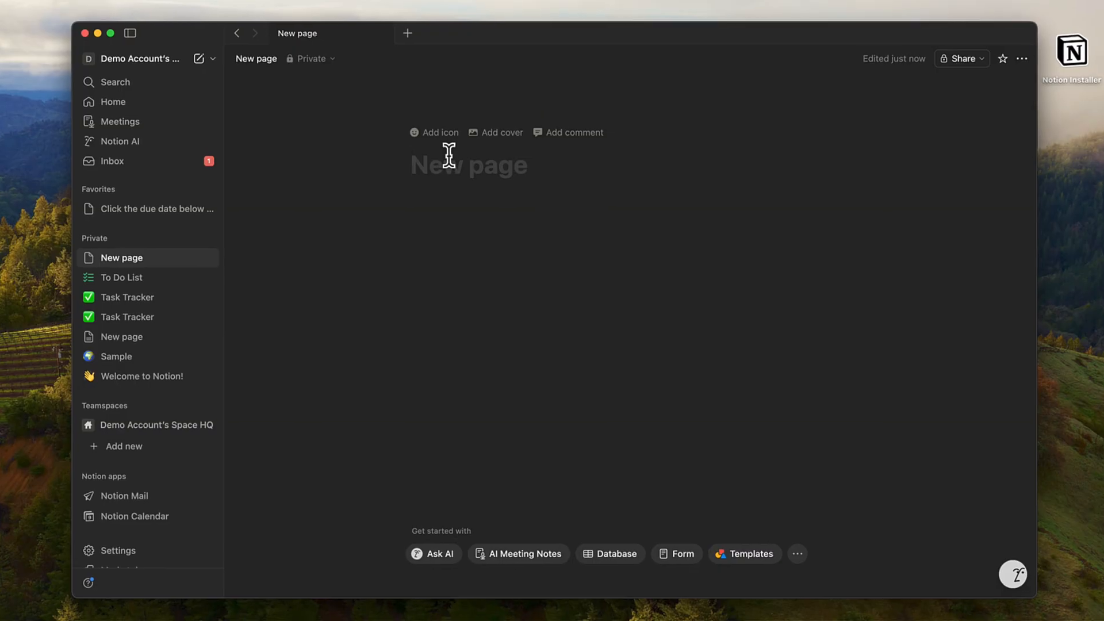
left_click(442, 133)
left_click(432, 138)
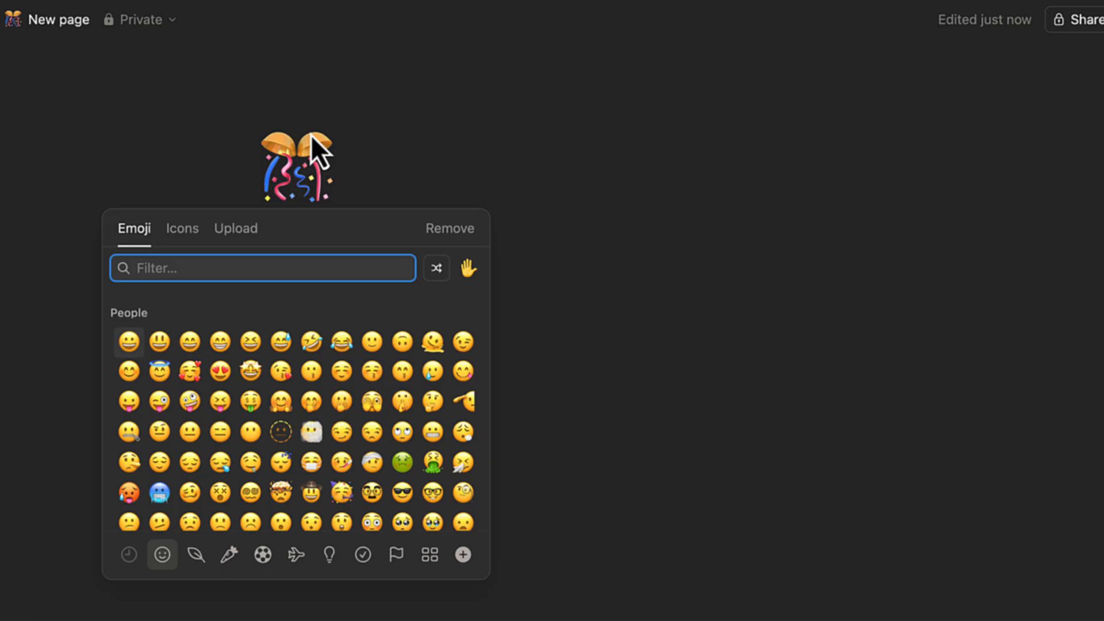
type("robot")
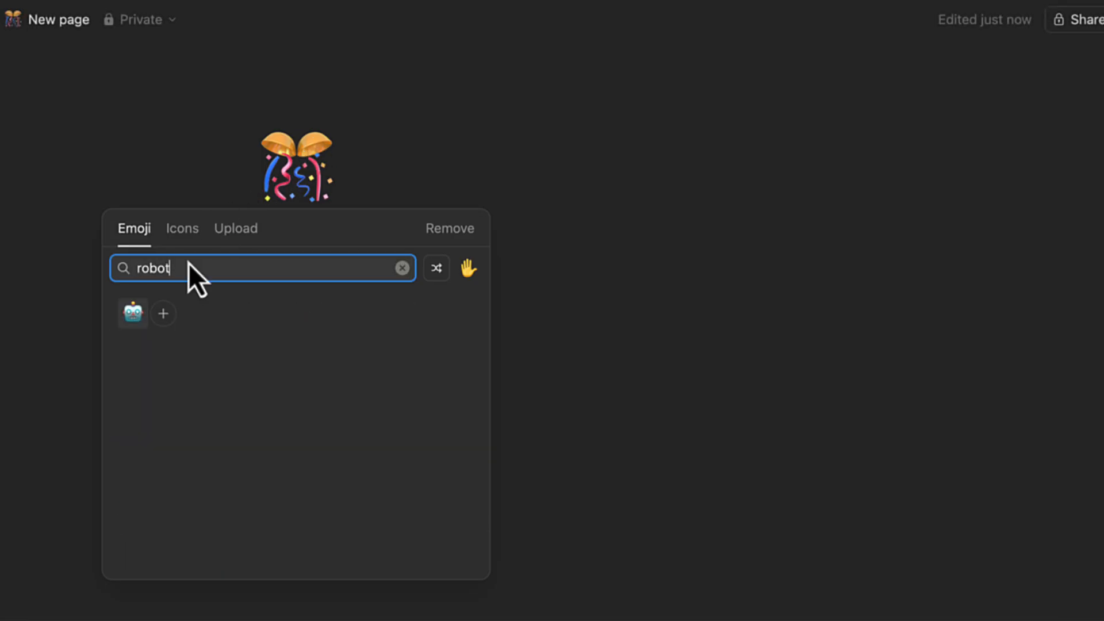
left_click(133, 314)
- Add a cover to the page and replace it with the blue circuit-brain image from an Unsplash search for "ai"
left_click(314, 232)
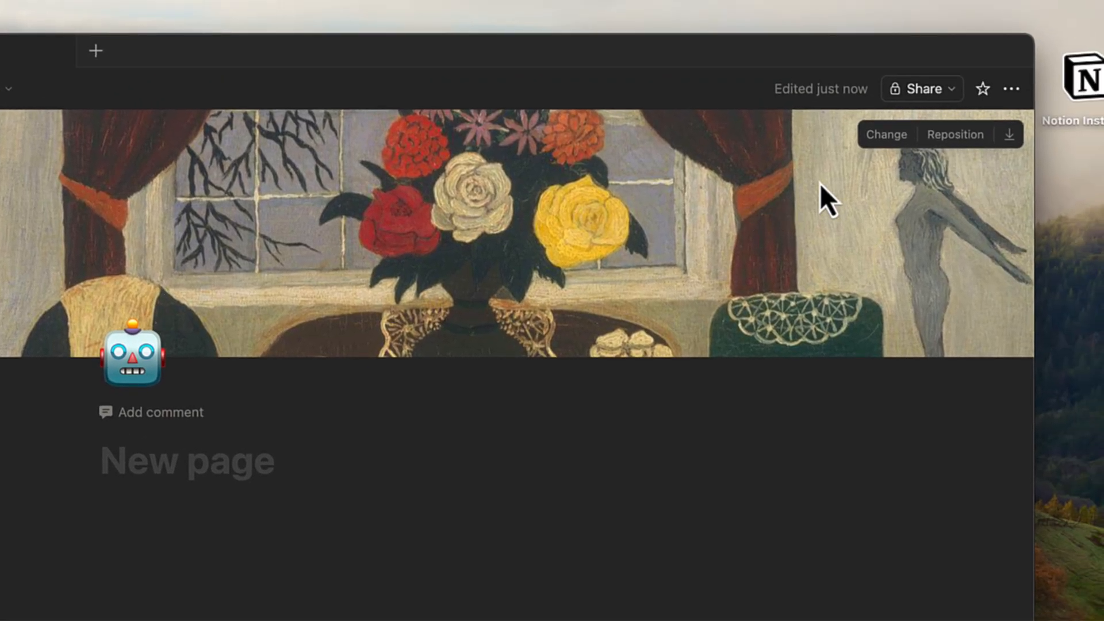
left_click(885, 138)
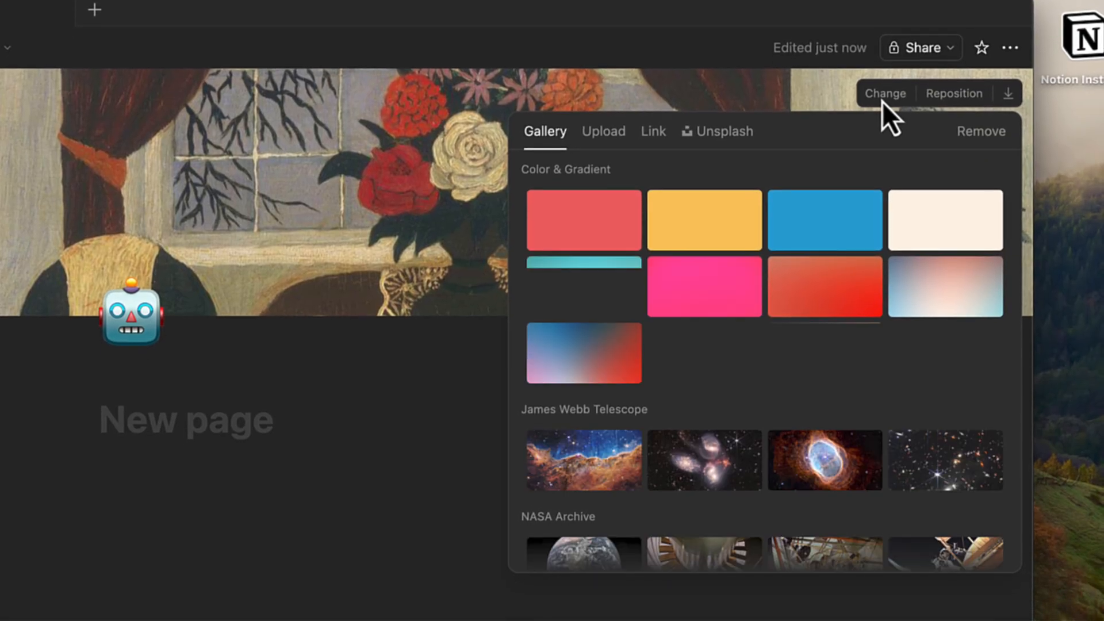
left_click(736, 151)
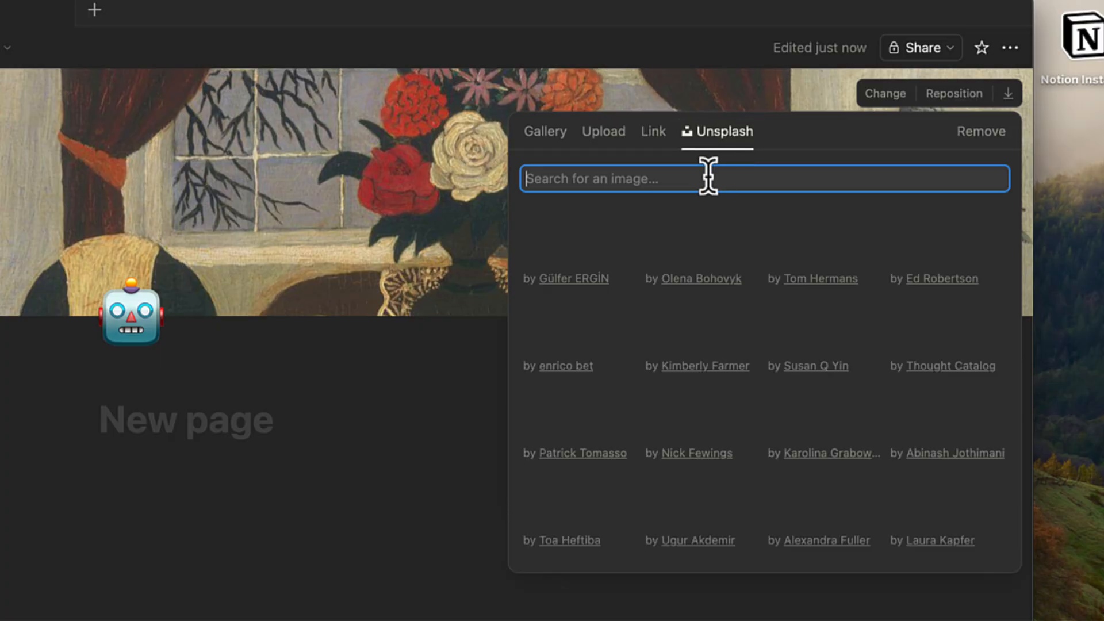
type("ai")
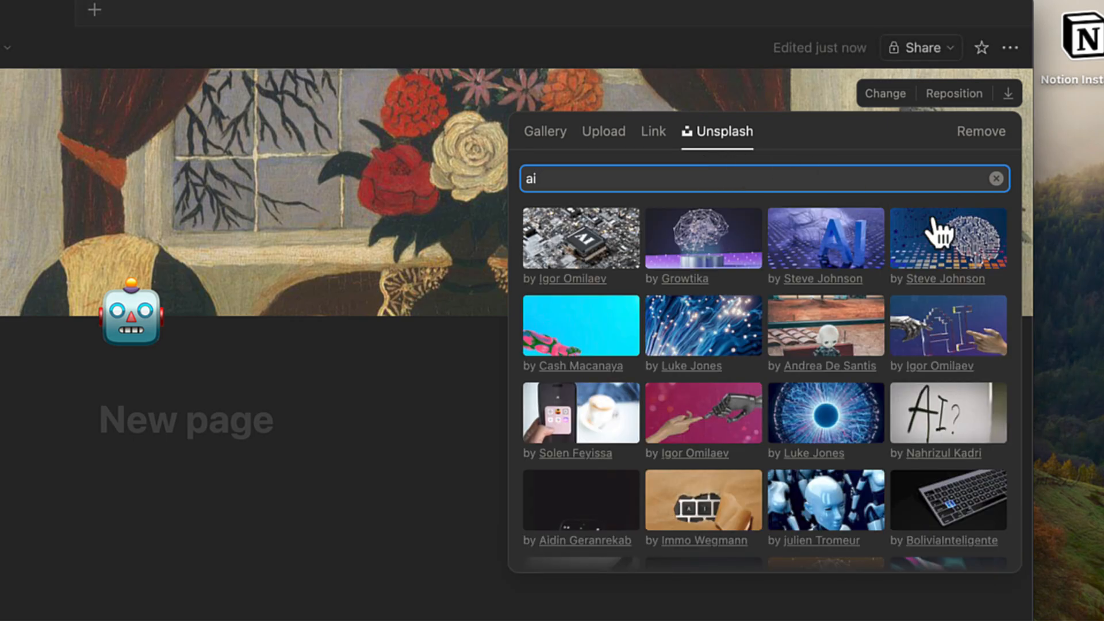
left_click(957, 245)
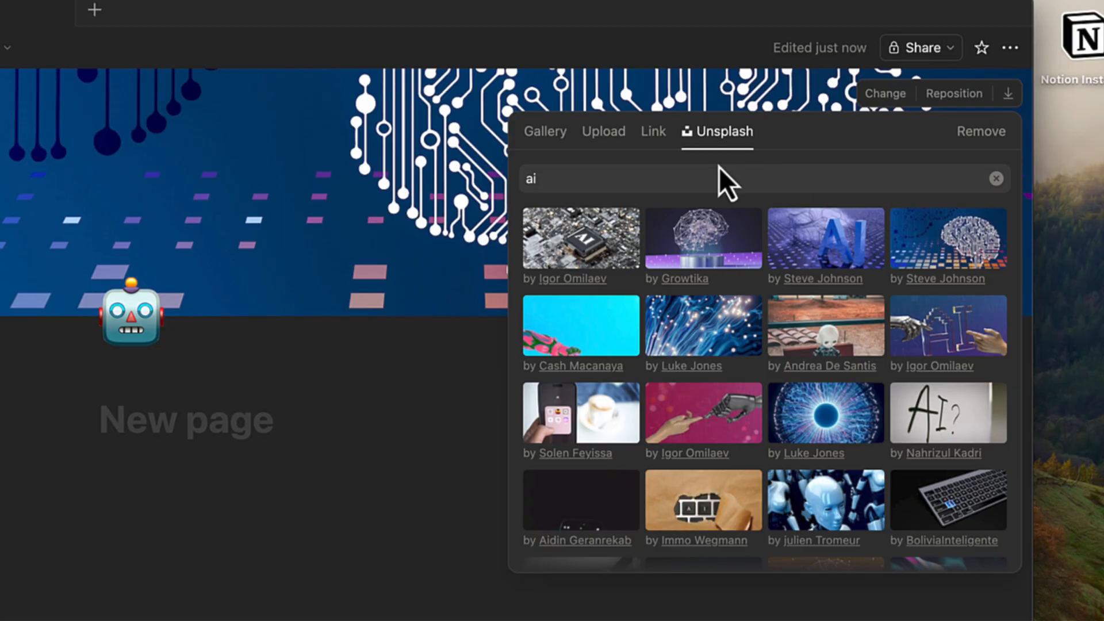
left_click(579, 95)
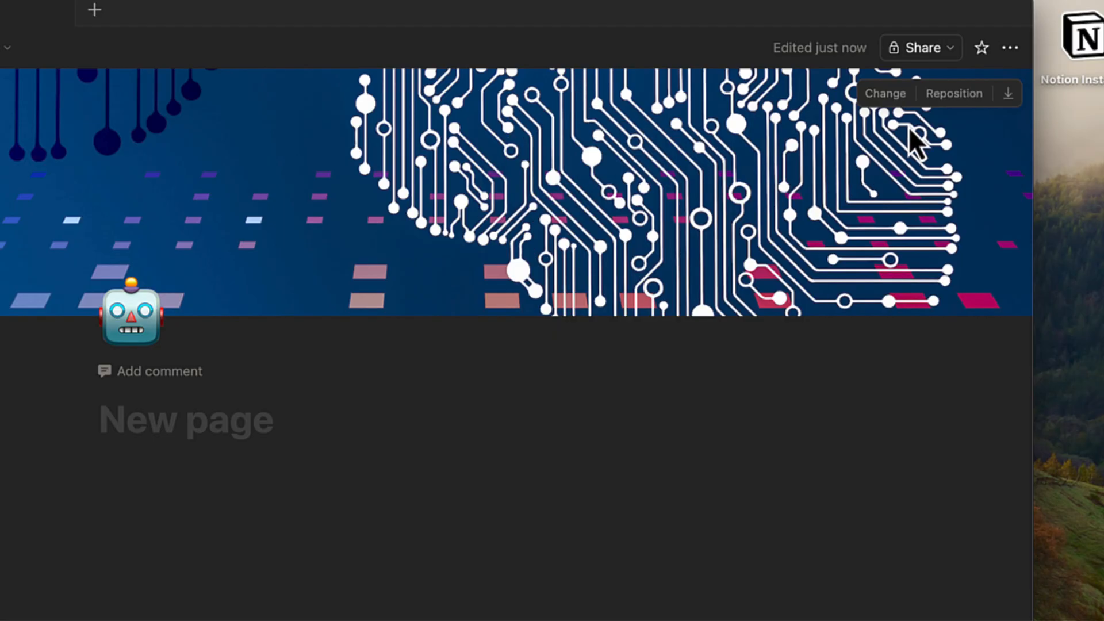
- Reposition the cover image so that a lower part of the circuit brain shows, and save the position
left_click(955, 97)
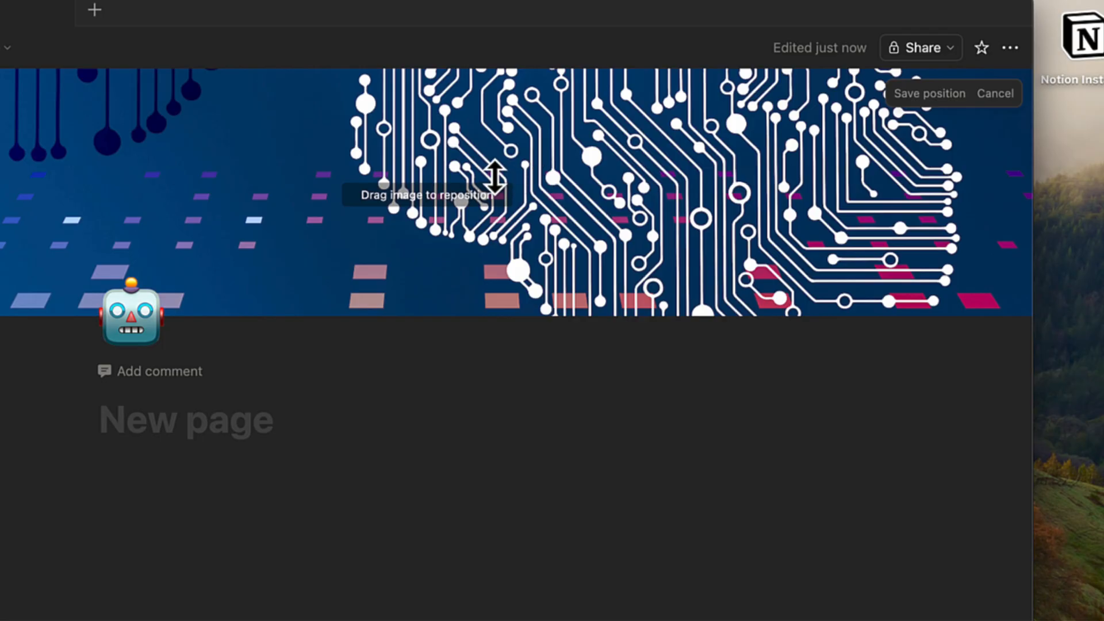
left_click_drag(495, 176, 487, 101)
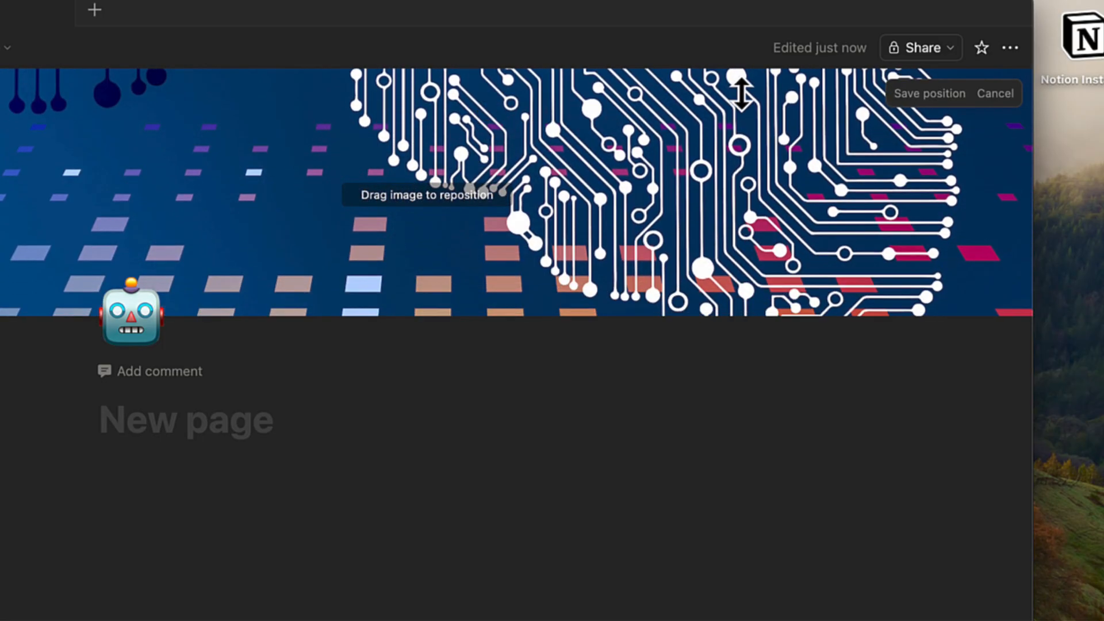
left_click(914, 102)
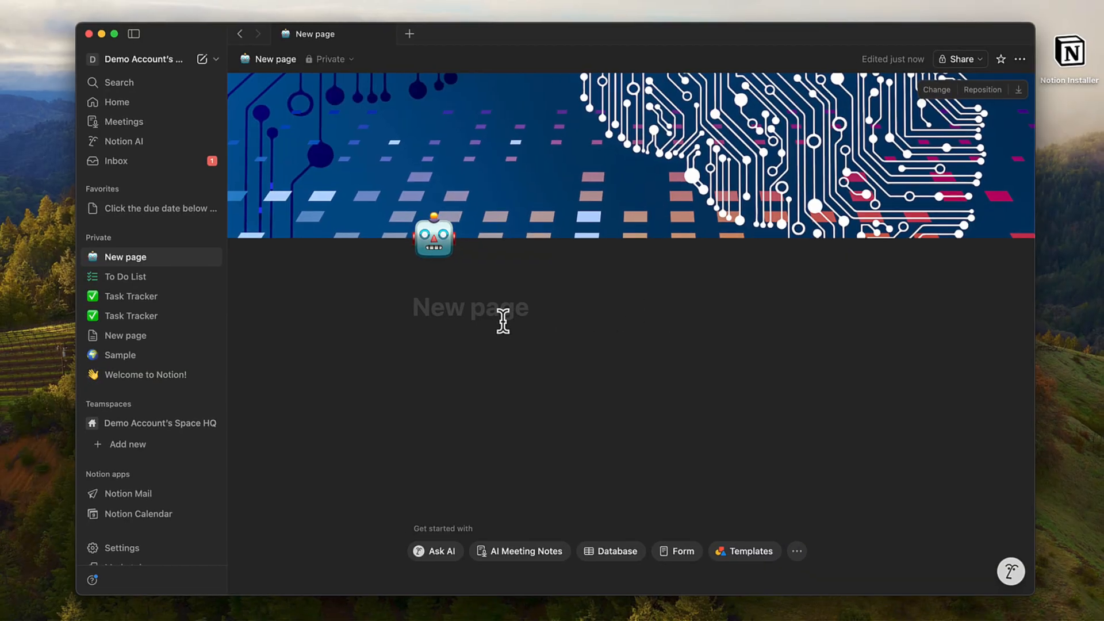
- Title the page "Demo page" and start its body
left_click(474, 316)
type("Demo page")
key("Return")
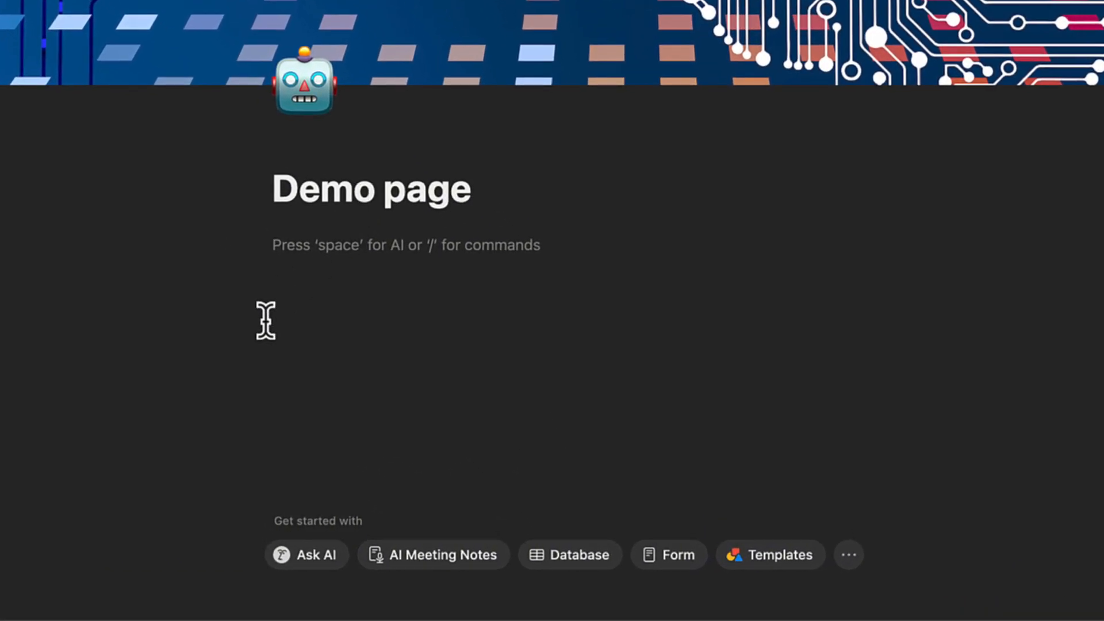
- Have the AI write the page content from the prompt "how to use notion desktop", keep the generated guide and review it
left_click(320, 561)
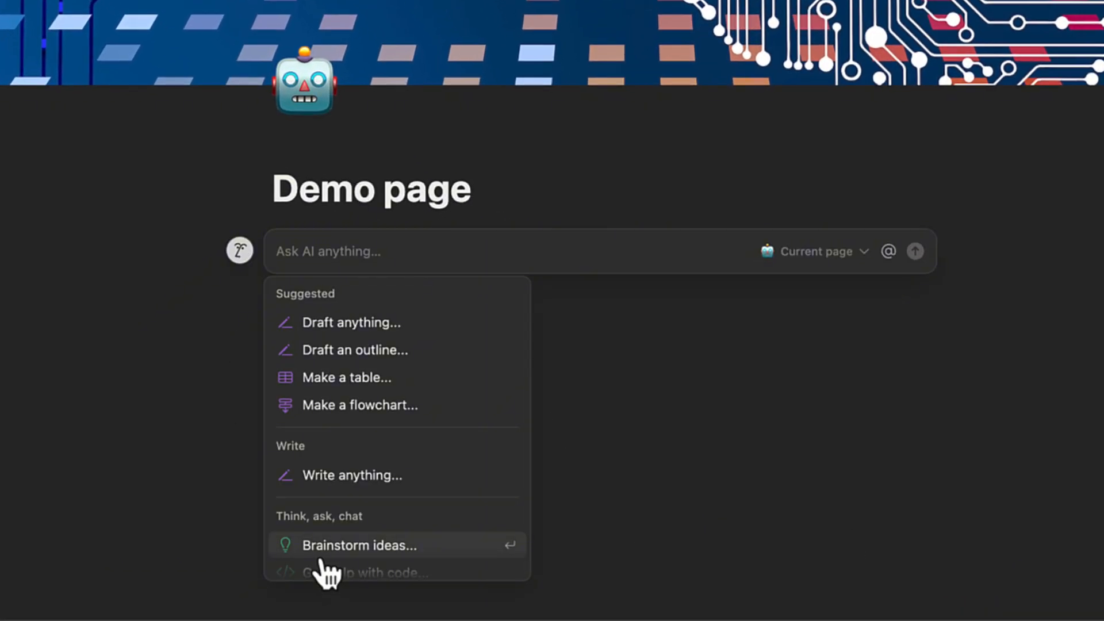
type("how to use notion desktop")
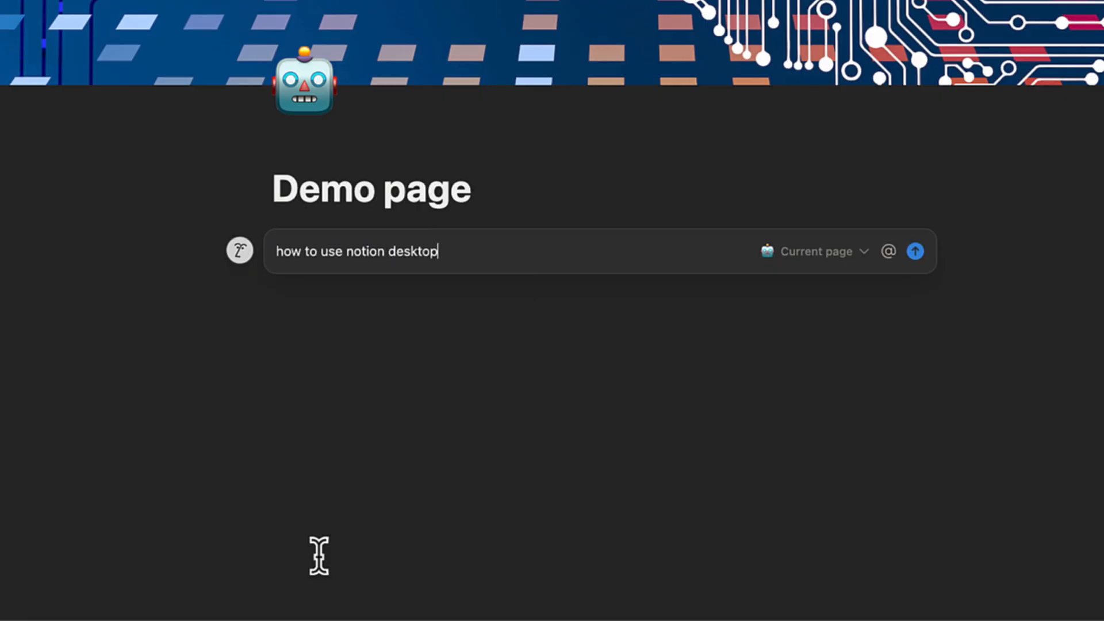
key("Return")
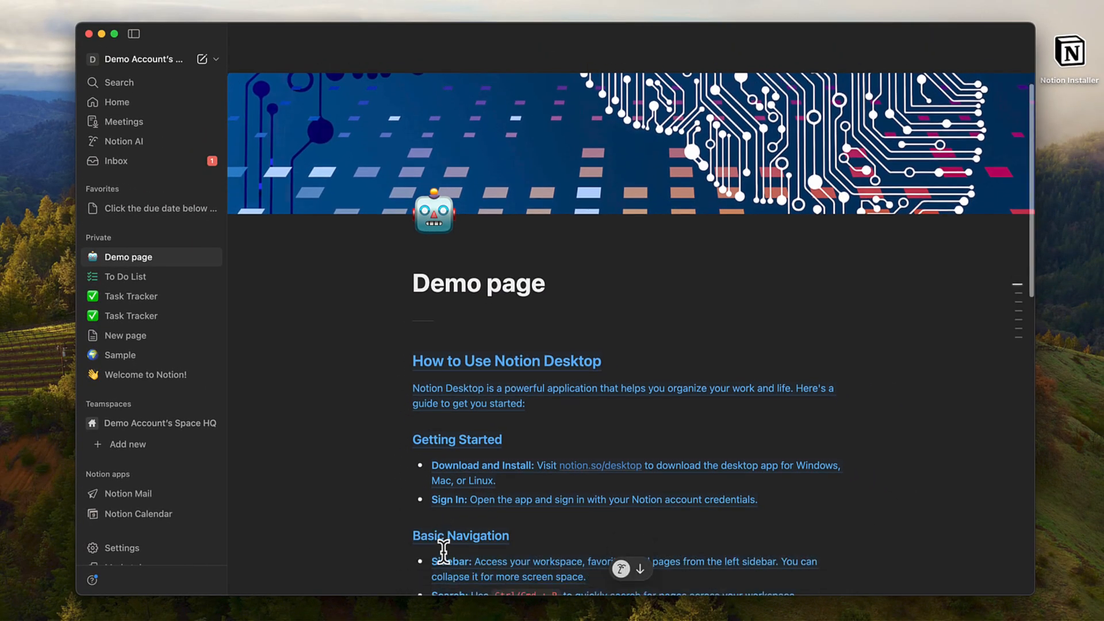
scroll(443, 552, "down", 12)
left_click(437, 475)
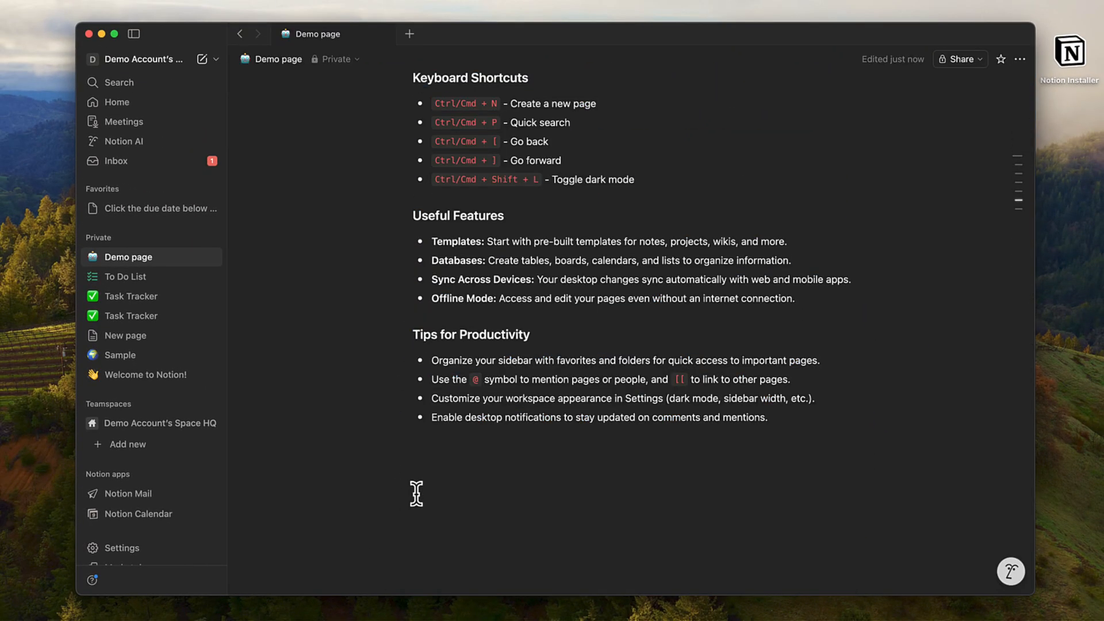
scroll(416, 493, "up", 15)
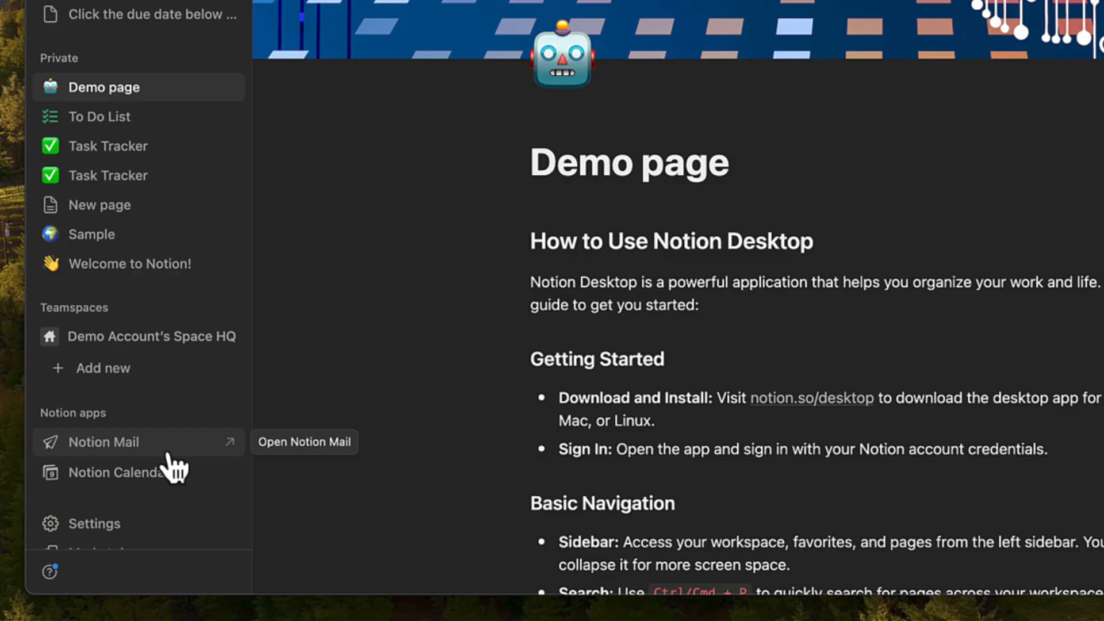
- Look over the Preferences in the workspace settings, including appearance, language and time options, and close them
scroll(172, 468, "down", 2)
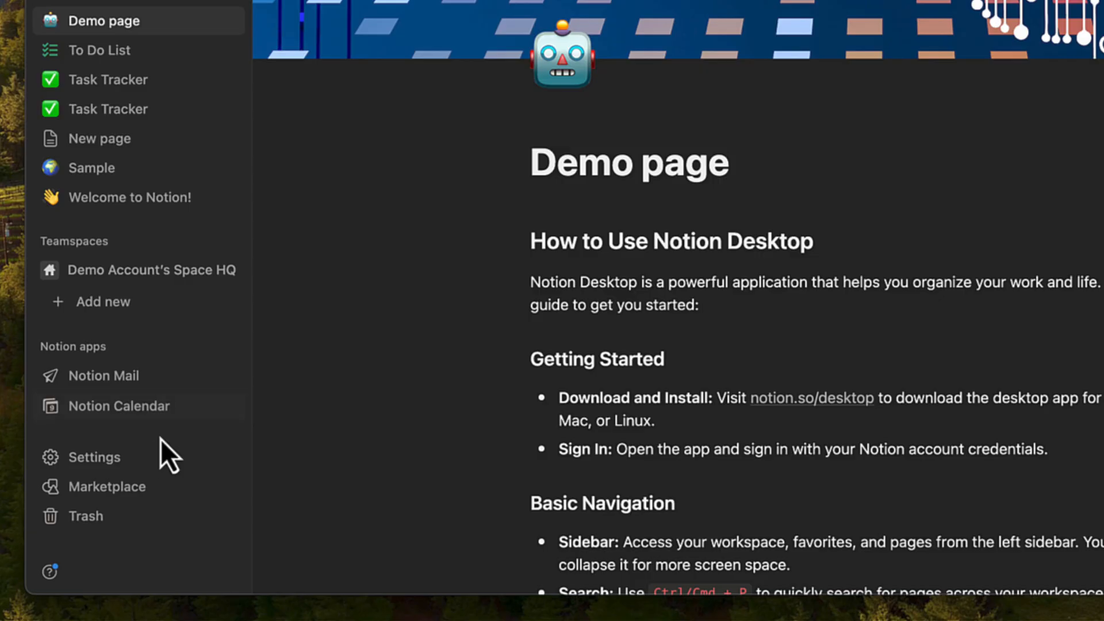
left_click(150, 454)
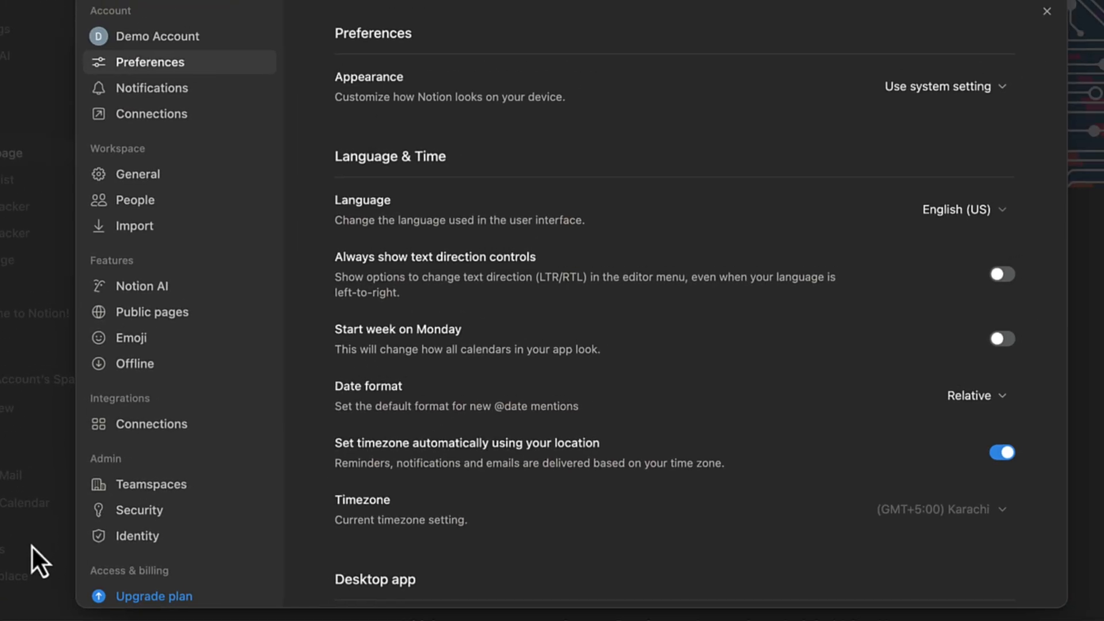
scroll(170, 408, "down", 1)
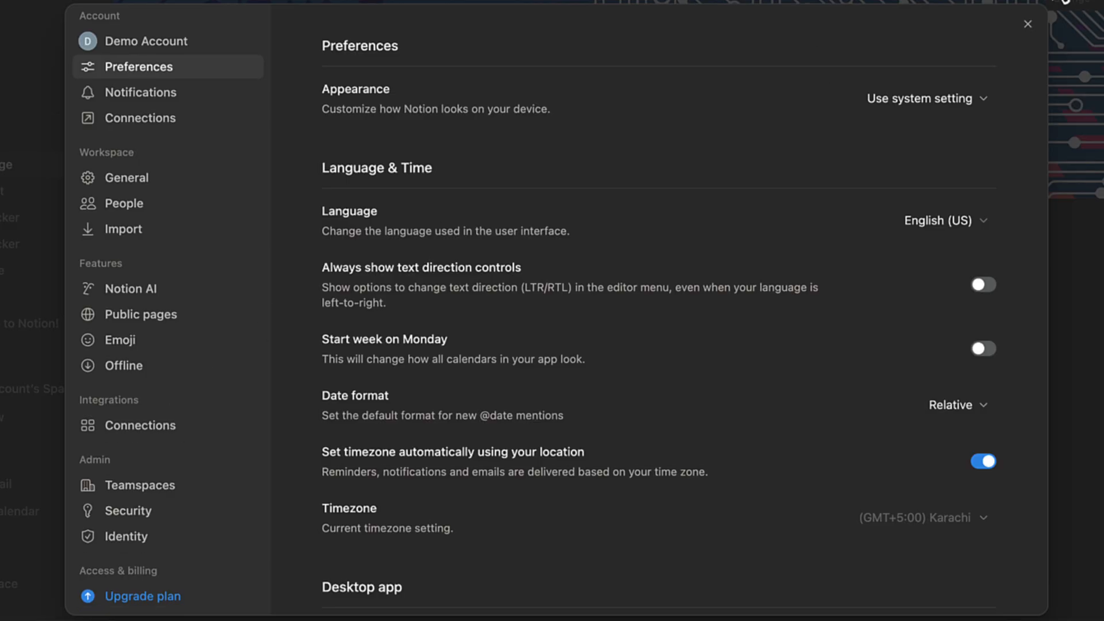
left_click(1028, 25)
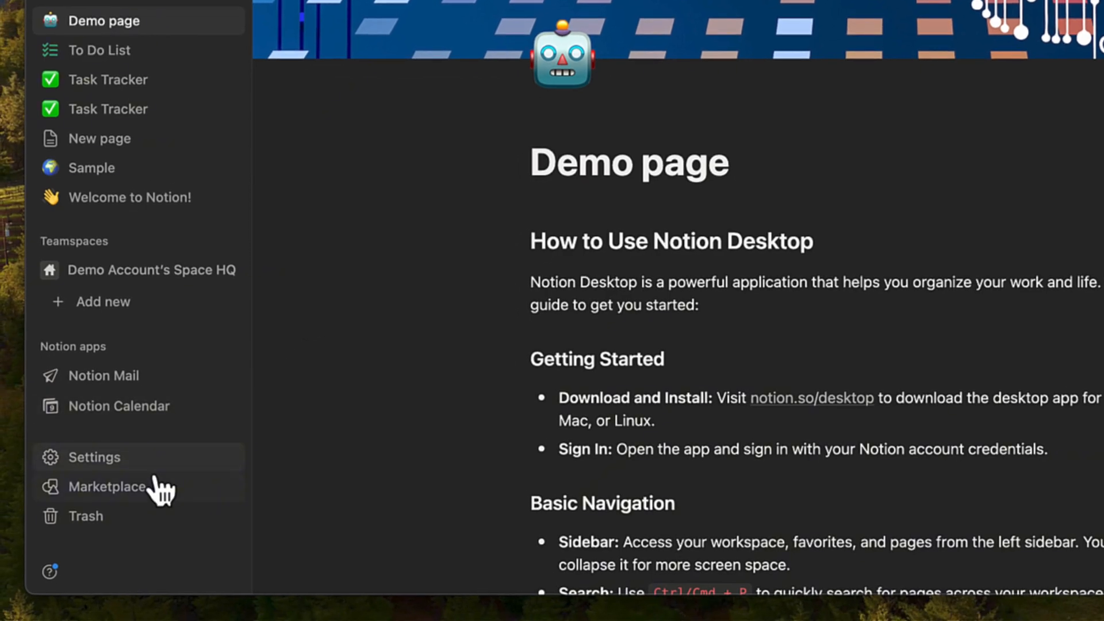
- Find the Personal Finance Tracker template in the Marketplace and open its preview
left_click(151, 486)
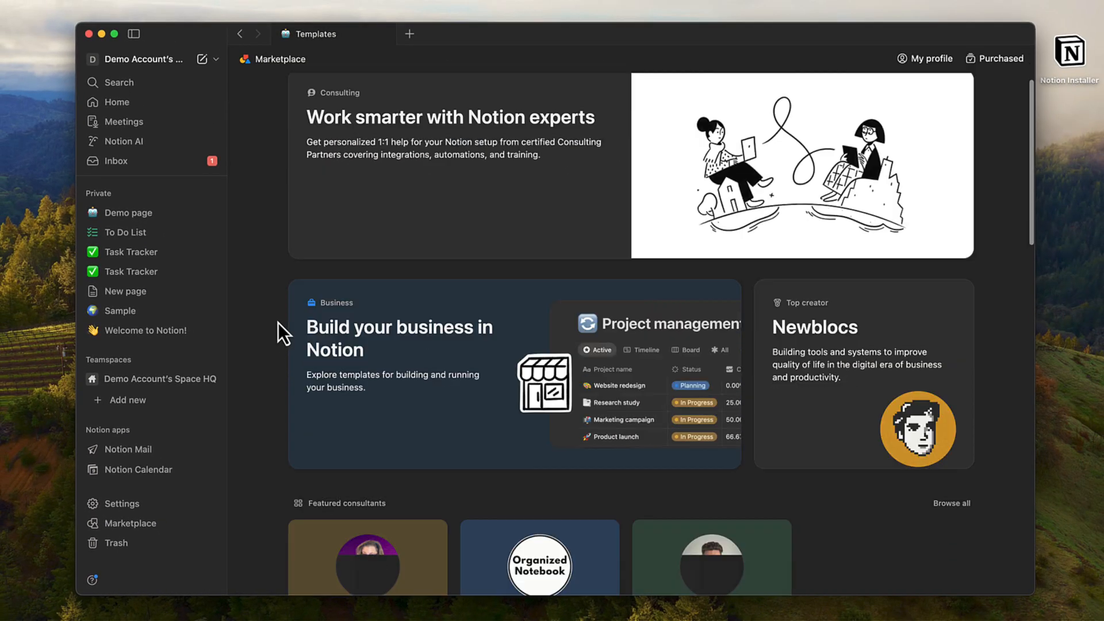
scroll(277, 323, "down", 6)
scroll(278, 323, "down", 4)
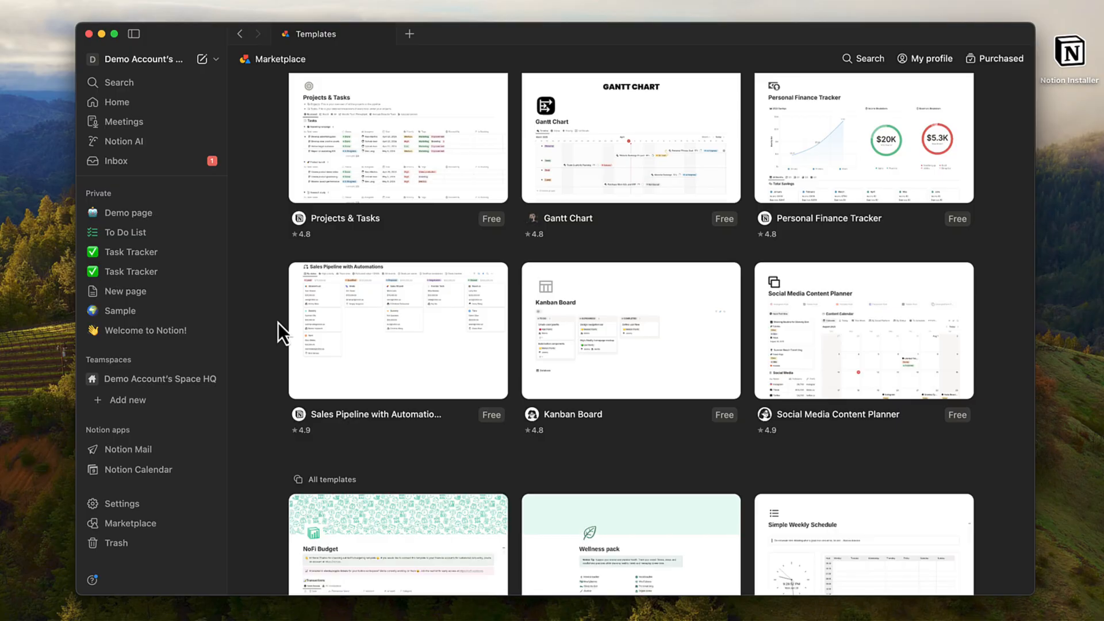
left_click(833, 149)
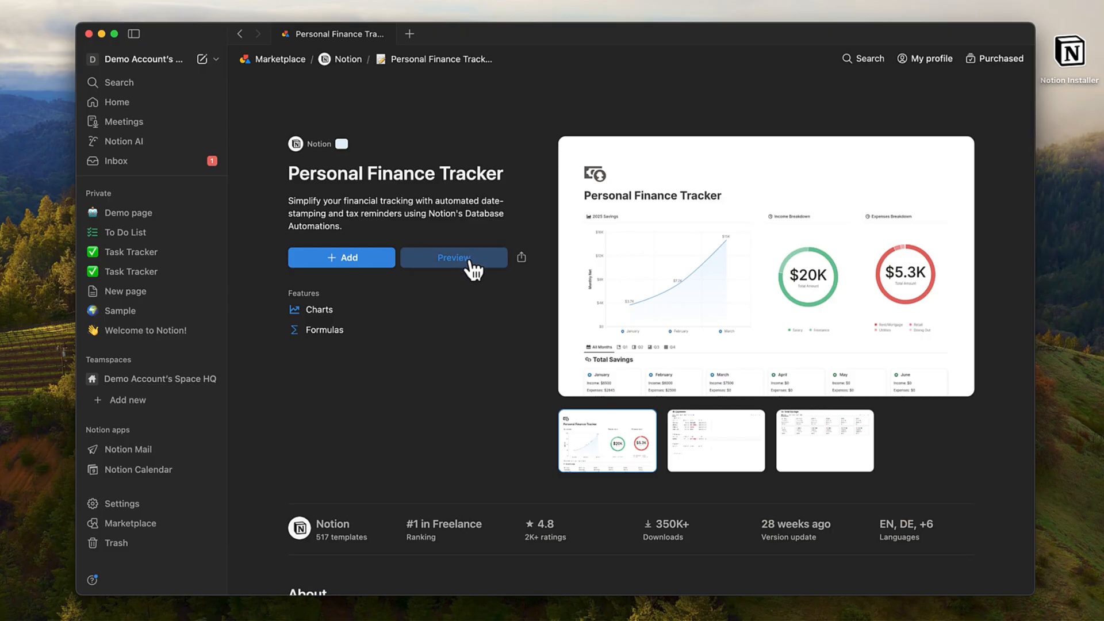
left_click(469, 262)
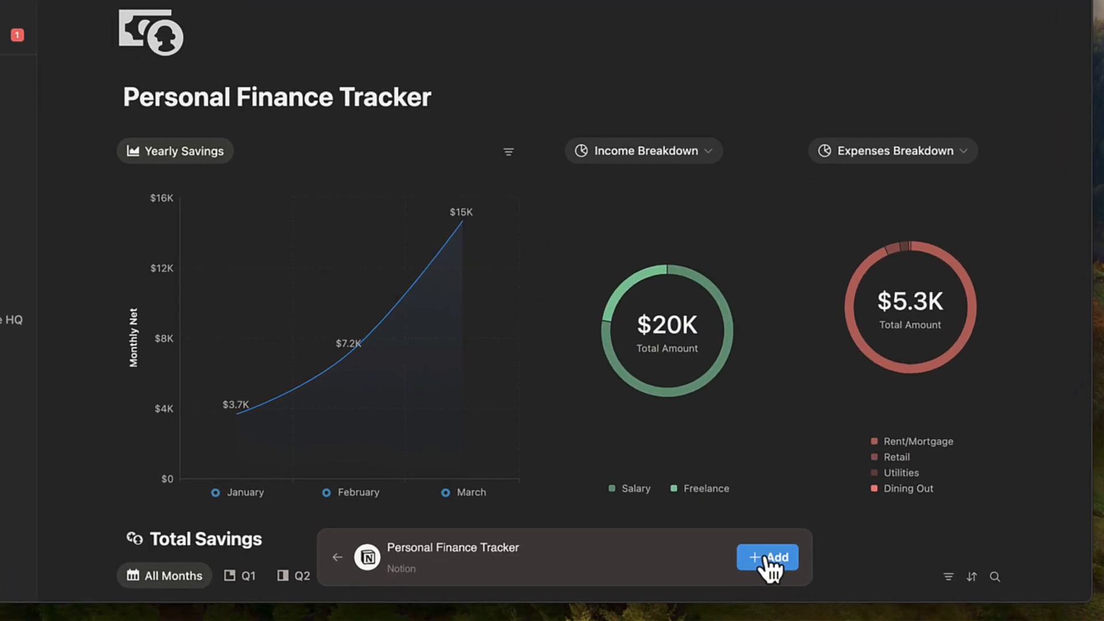
- Add the Personal Finance Tracker template to the Demo Account's Space HQ teamspace and look through its charts, monthly savings and transaction tables
left_click(782, 561)
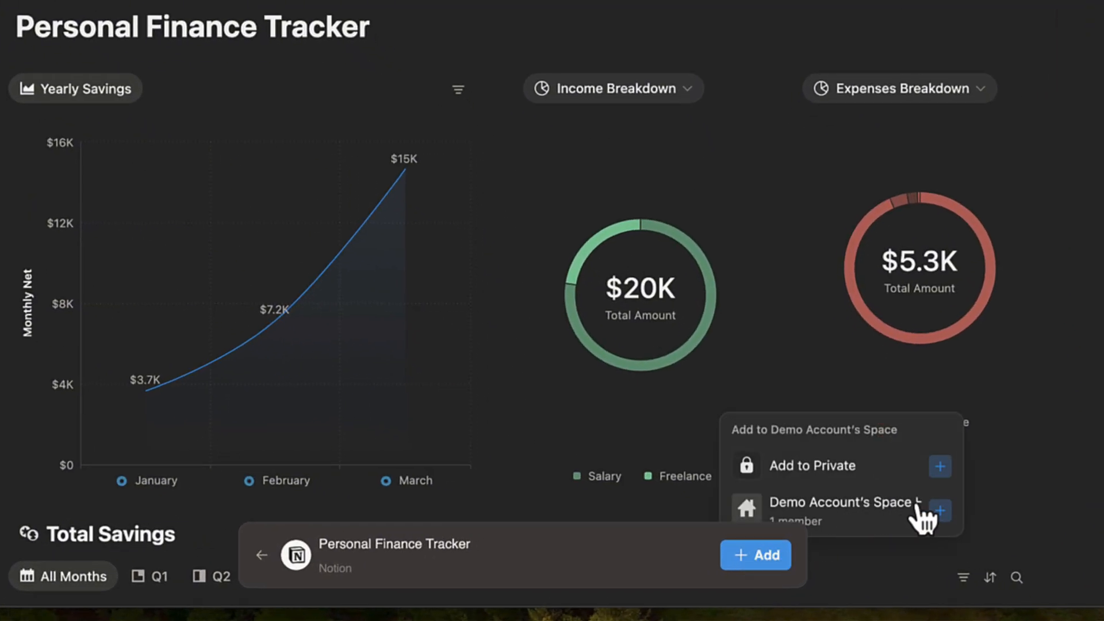
left_click(939, 512)
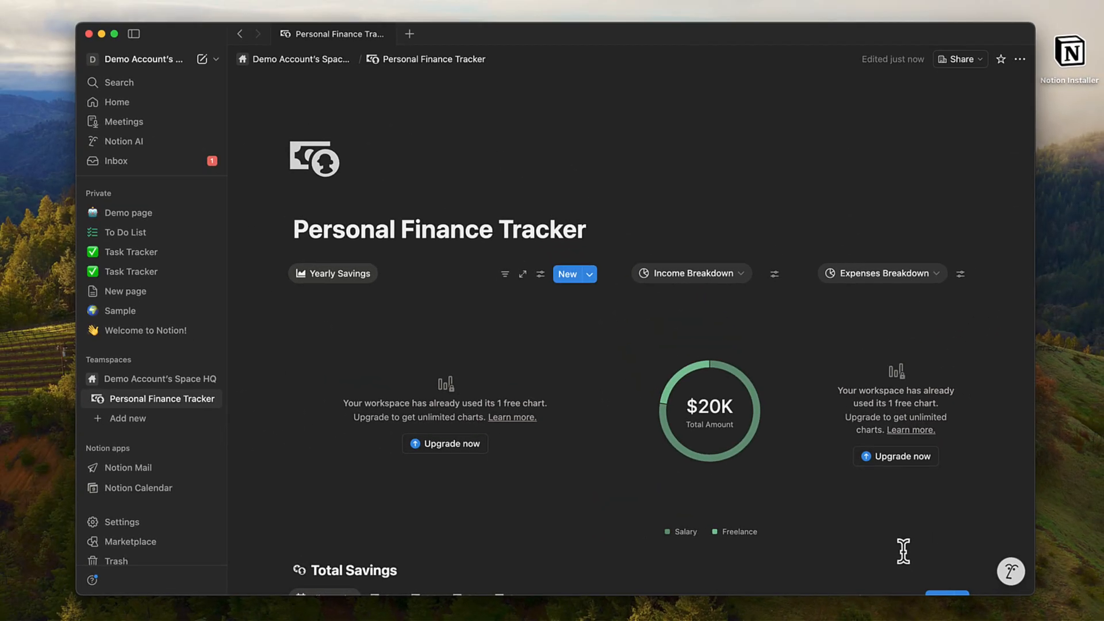
scroll(903, 551, "down", 15)
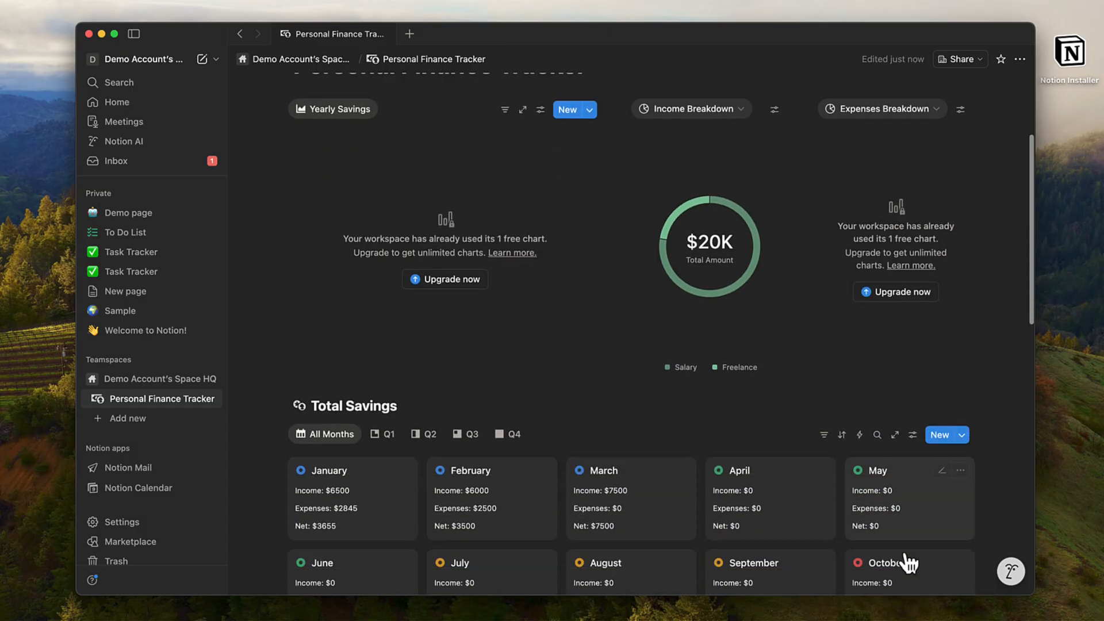
scroll(906, 555, "down", 5)
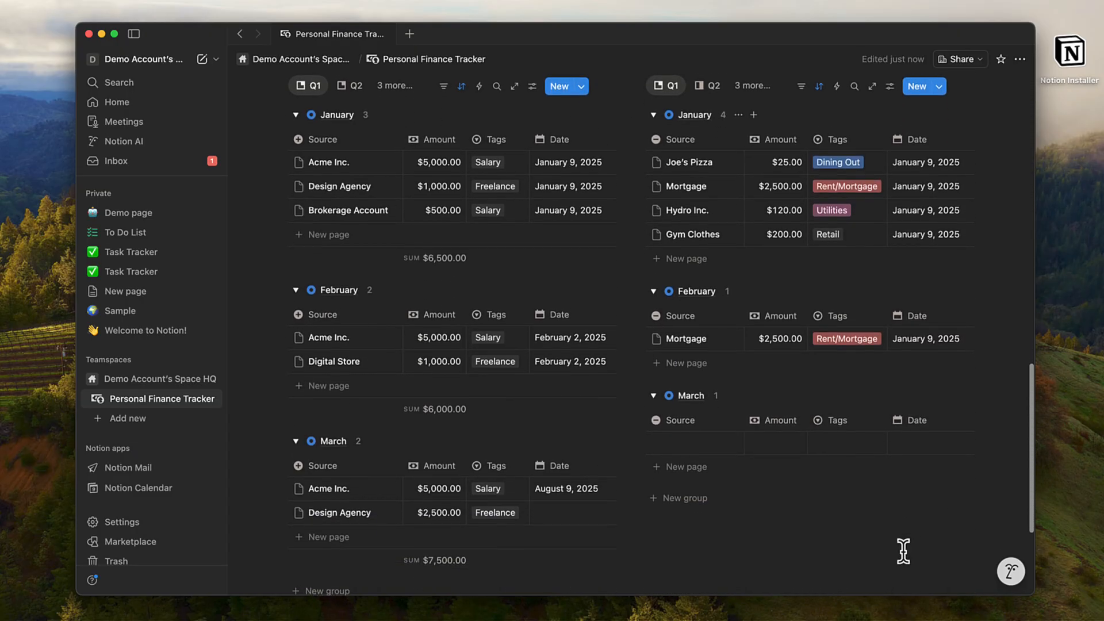
scroll(903, 550, "up", 10)
scroll(903, 551, "up", 4)
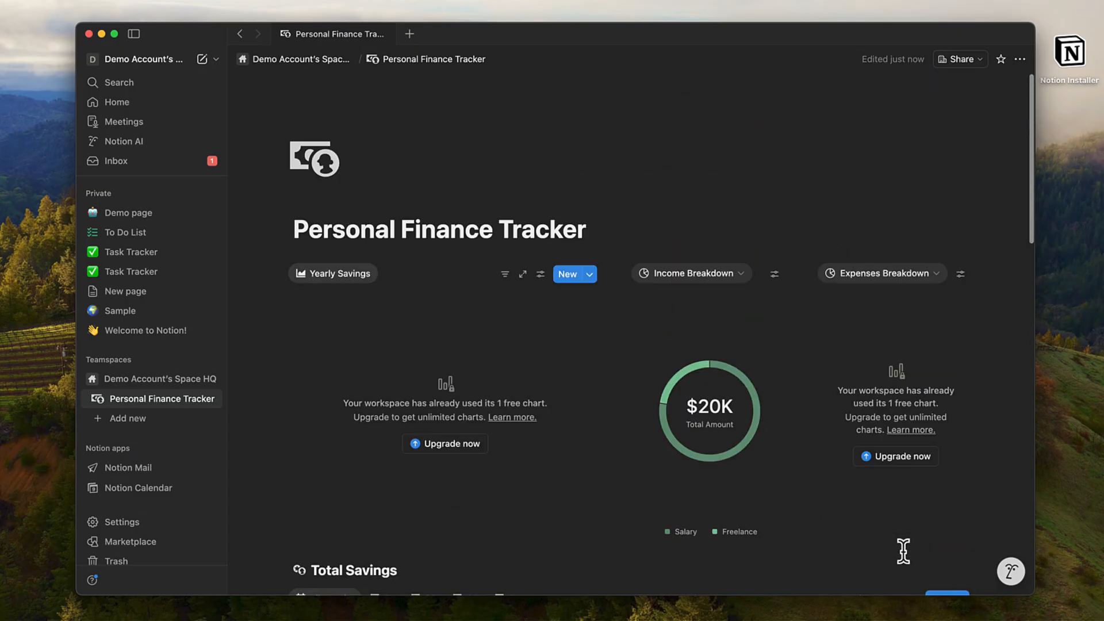